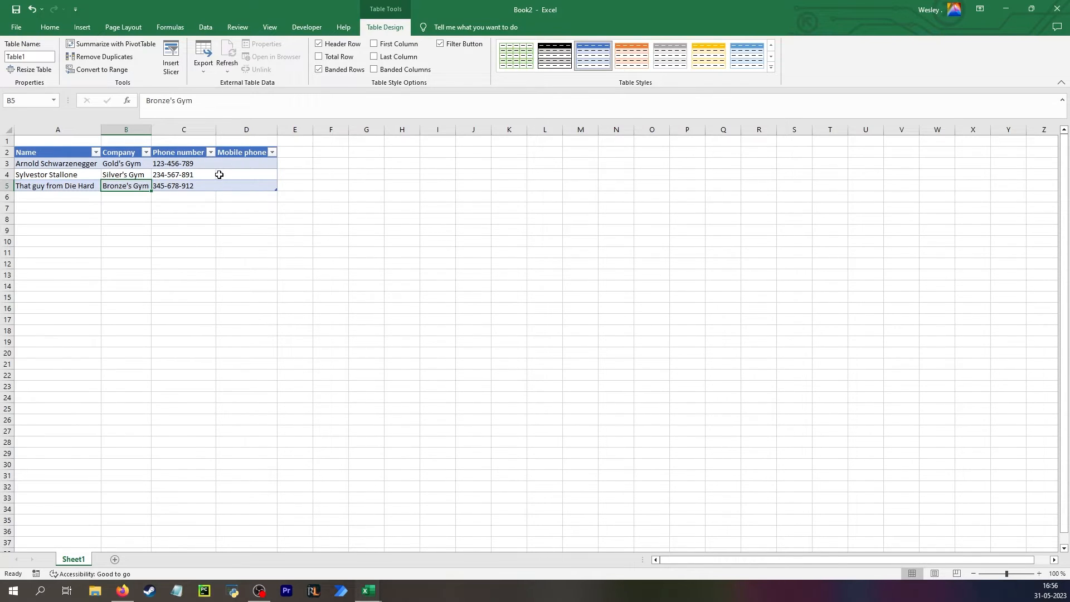
Load the contacts table into the Power Query Editor and select its Phone number column.
click(184, 177)
click(205, 28)
click(216, 56)
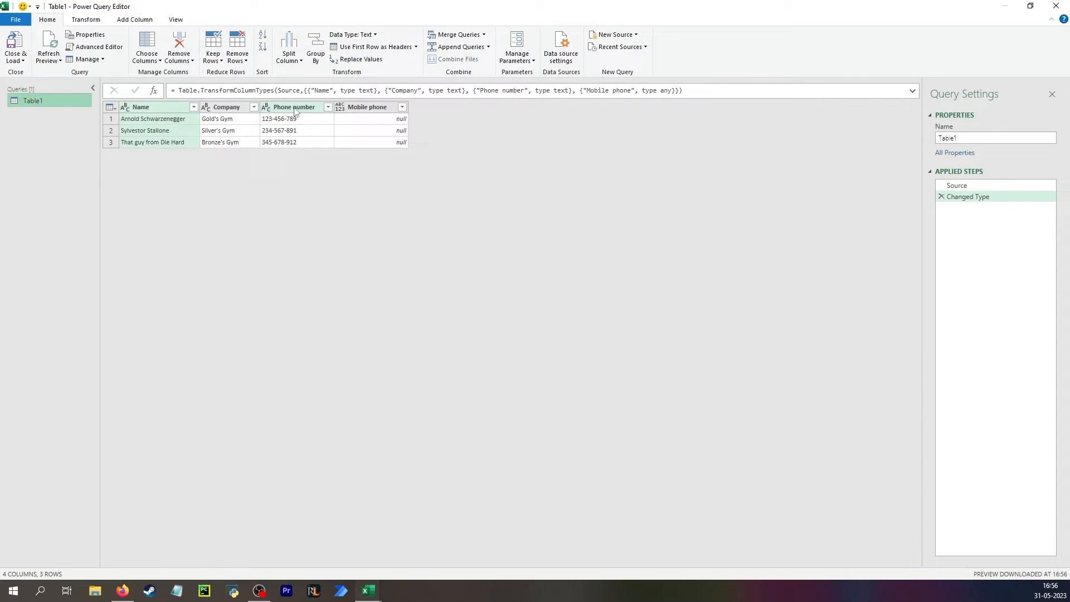
click(295, 109)
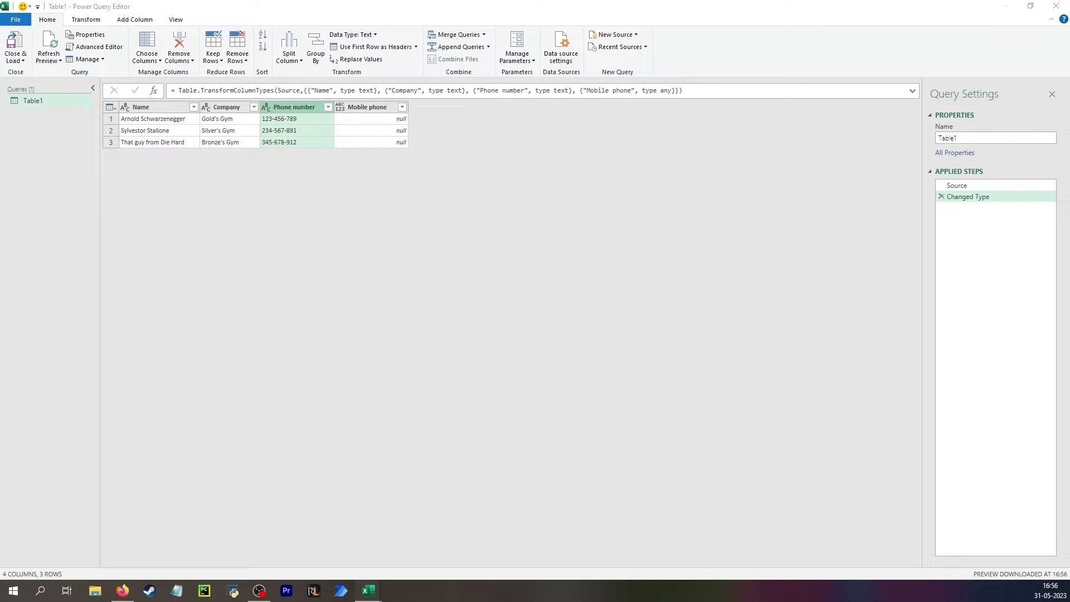
Add a custom Table.ReplaceValue step on #"Changed Type" that replaces null Phone number values with Mobile phone, otherwise keeping Phone number.
click(153, 90)
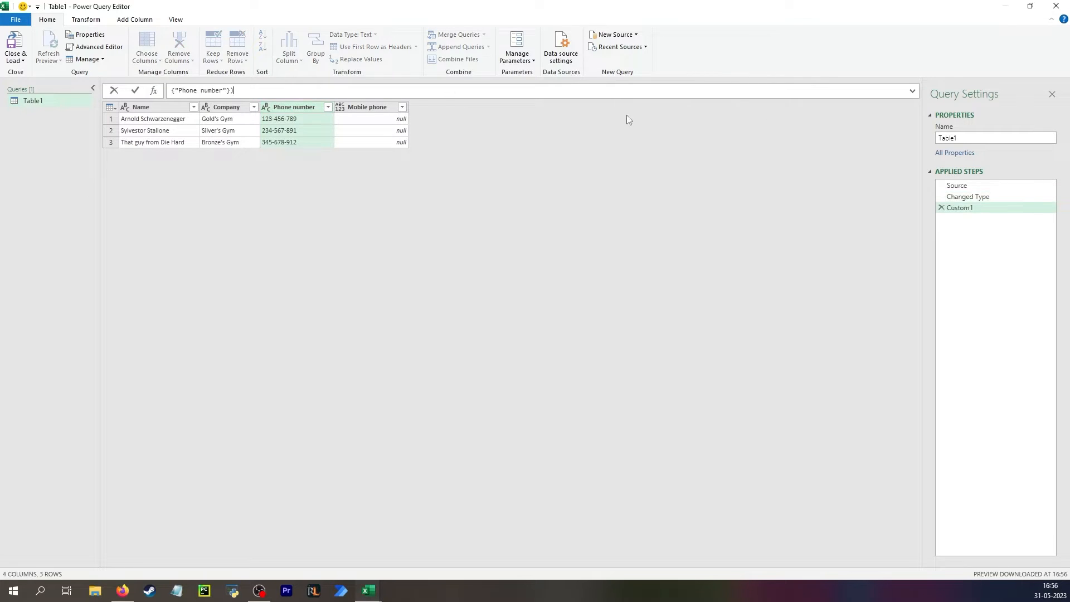
text(Table.ReplaceValue( #"Delete this step you dummy", each [Phone number], each if [Phone number] = null then [Mobile phone] else [Phone number], Replacer.ReplaceValue, {"Phone number"}))
drag(274, 100, 188, 106)
text(Changed Type)
key(Return)
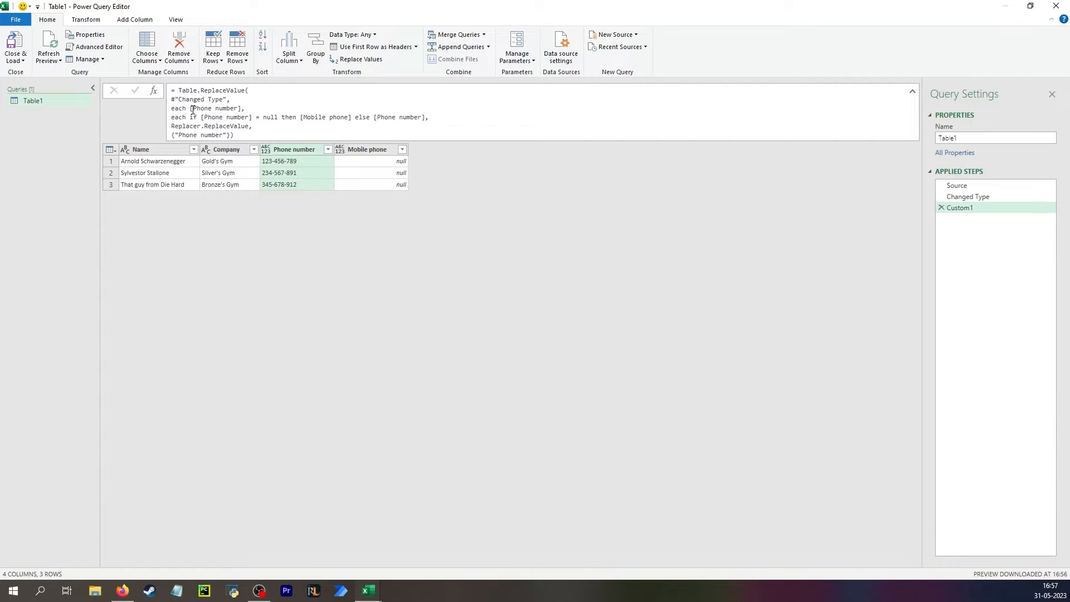
drag(190, 108, 236, 109)
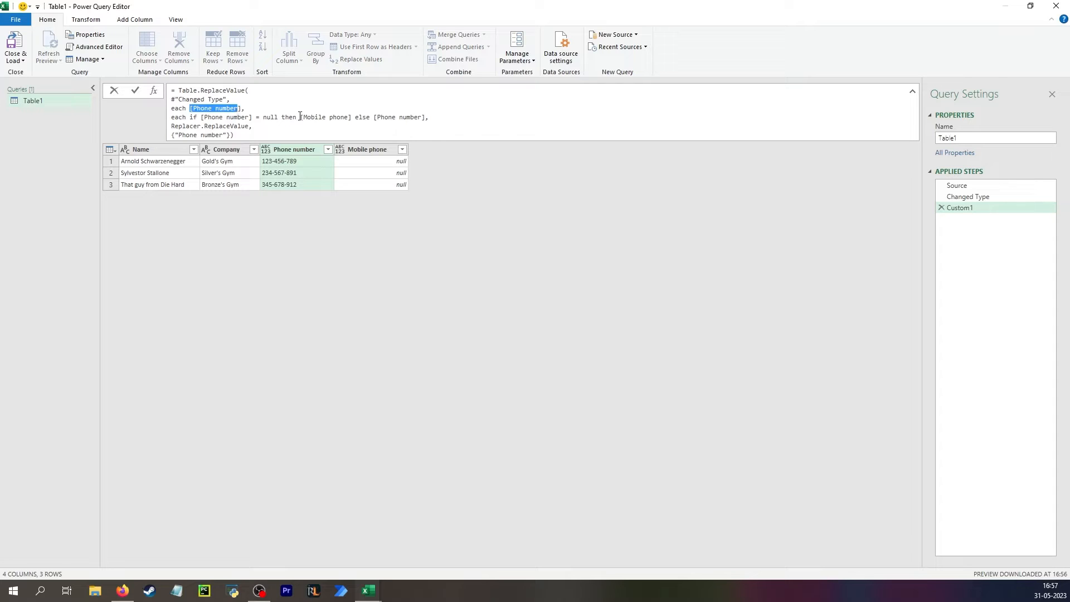
drag(300, 117, 343, 119)
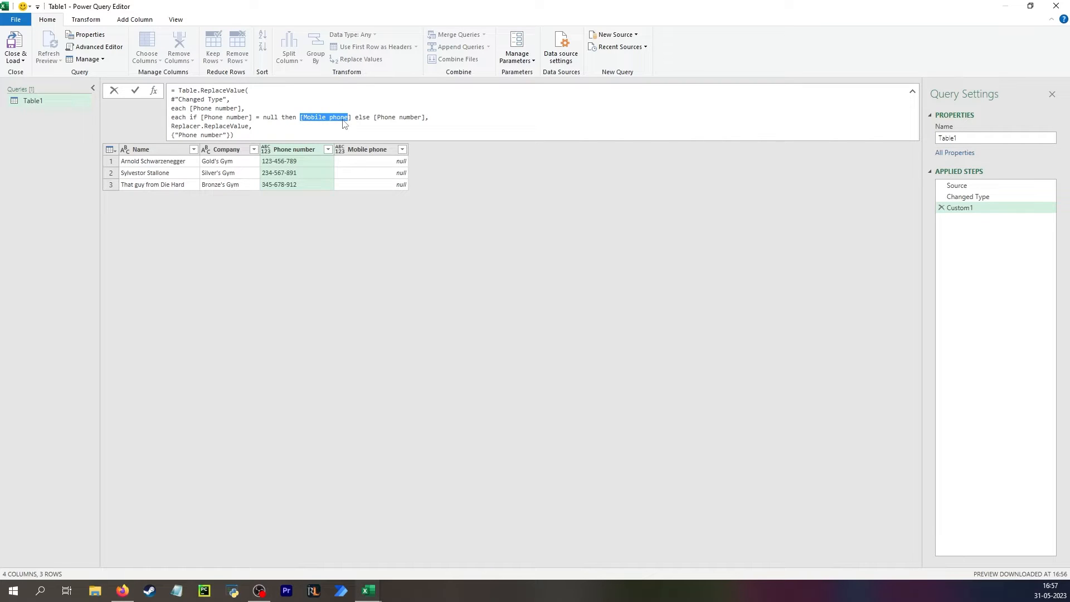
drag(202, 117, 281, 117)
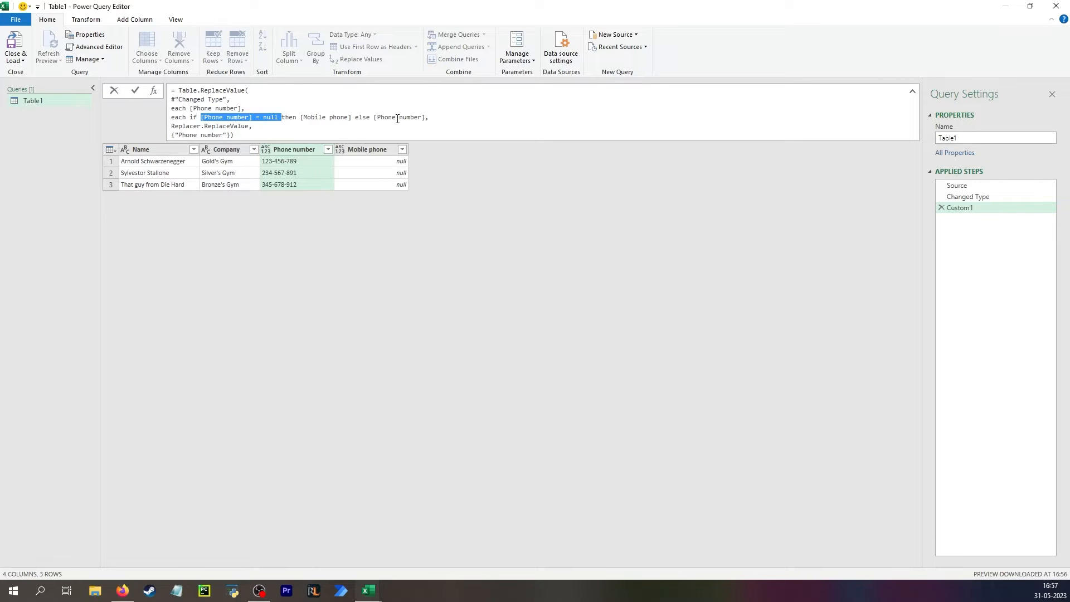
click(296, 178)
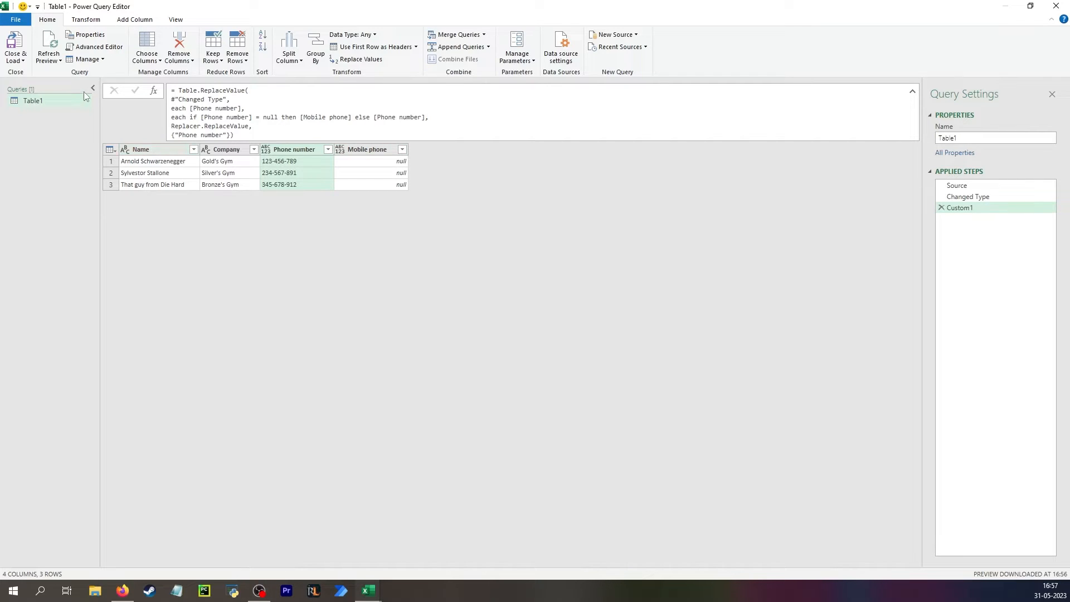
Close the query editor and load the query as Only Create Connection.
click(17, 57)
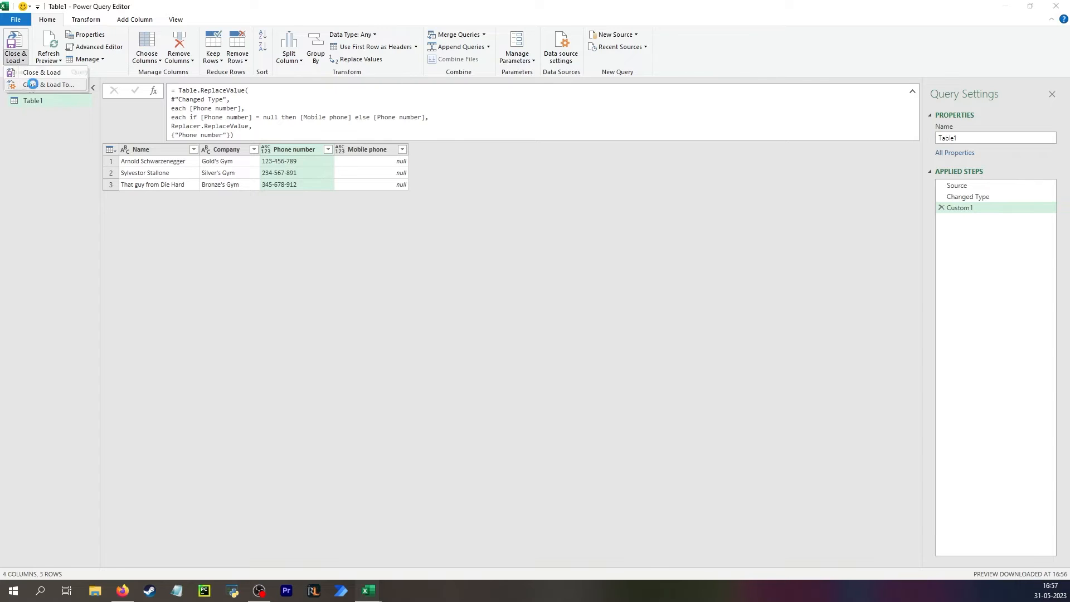
click(30, 83)
click(482, 261)
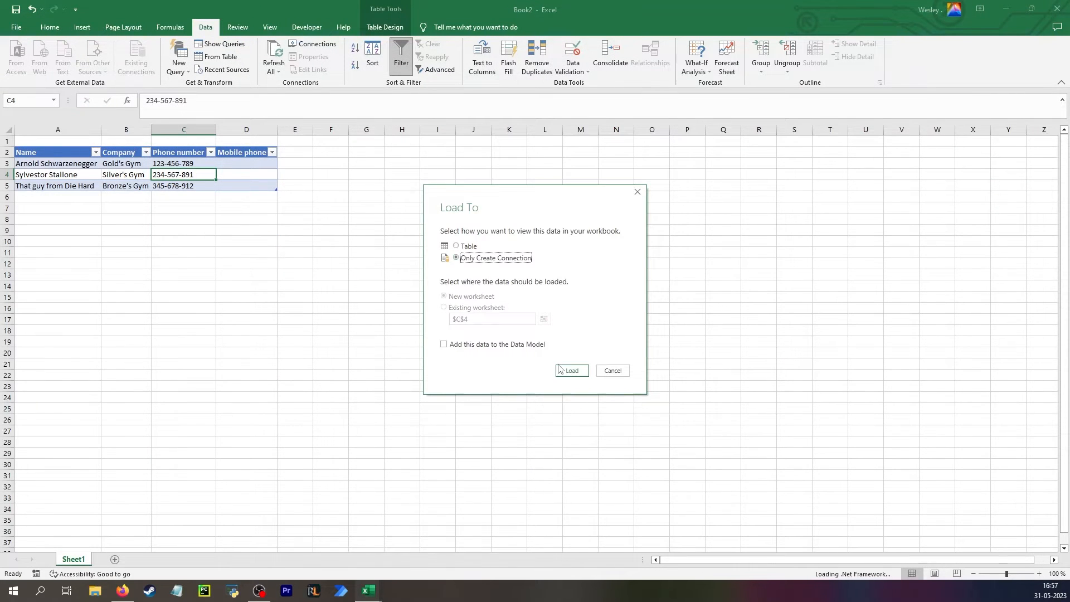
click(571, 371)
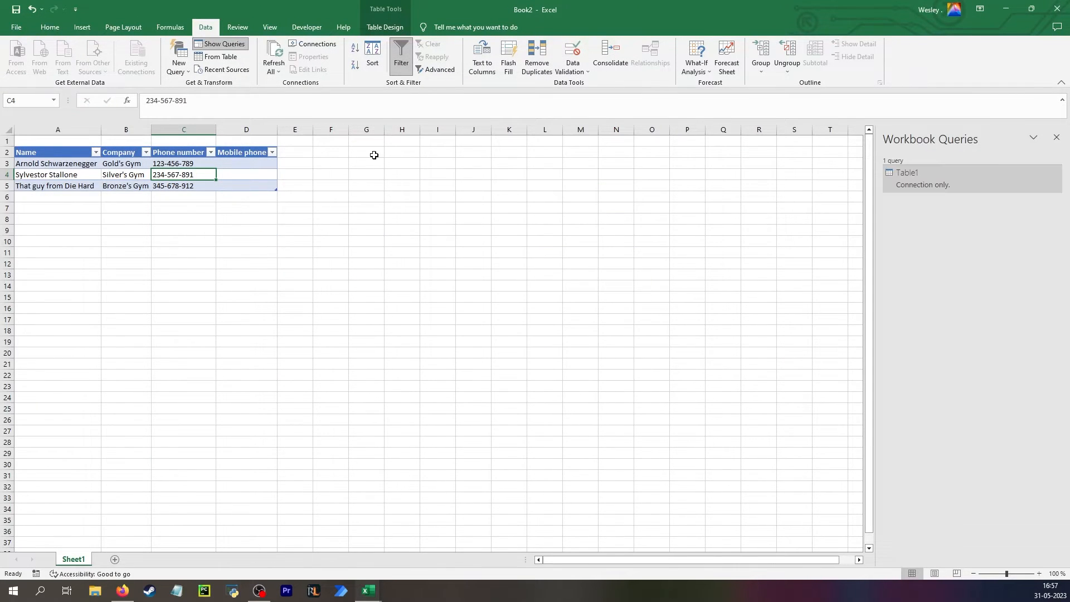
Copy the table's four header cells and paste them at G2 as headers for a second table.
click(74, 152)
drag(74, 152, 262, 152)
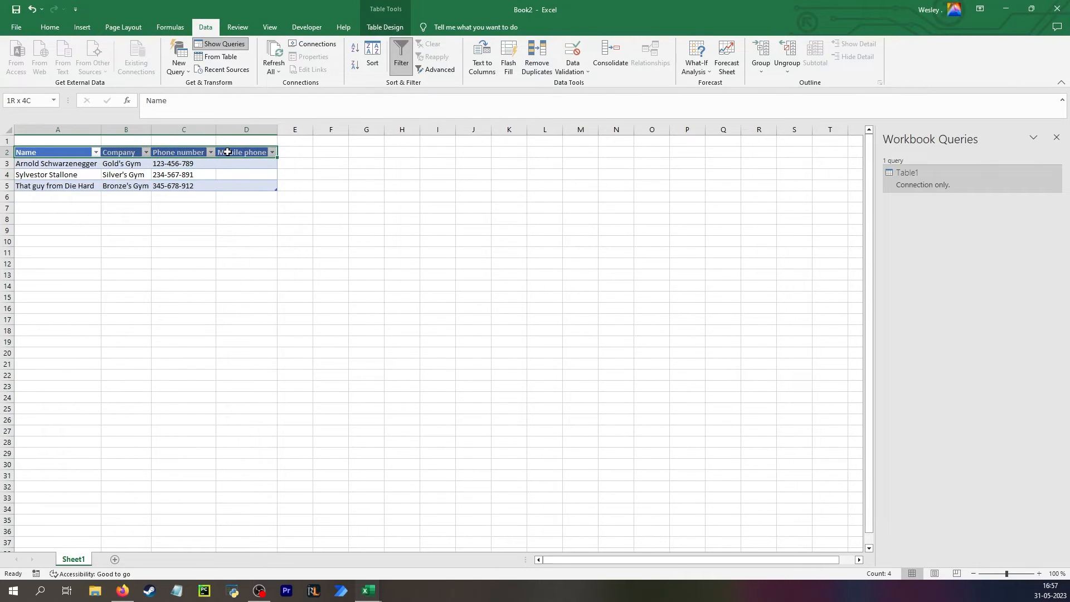
key(ctrl+c)
click(360, 155)
key(ctrl+v)
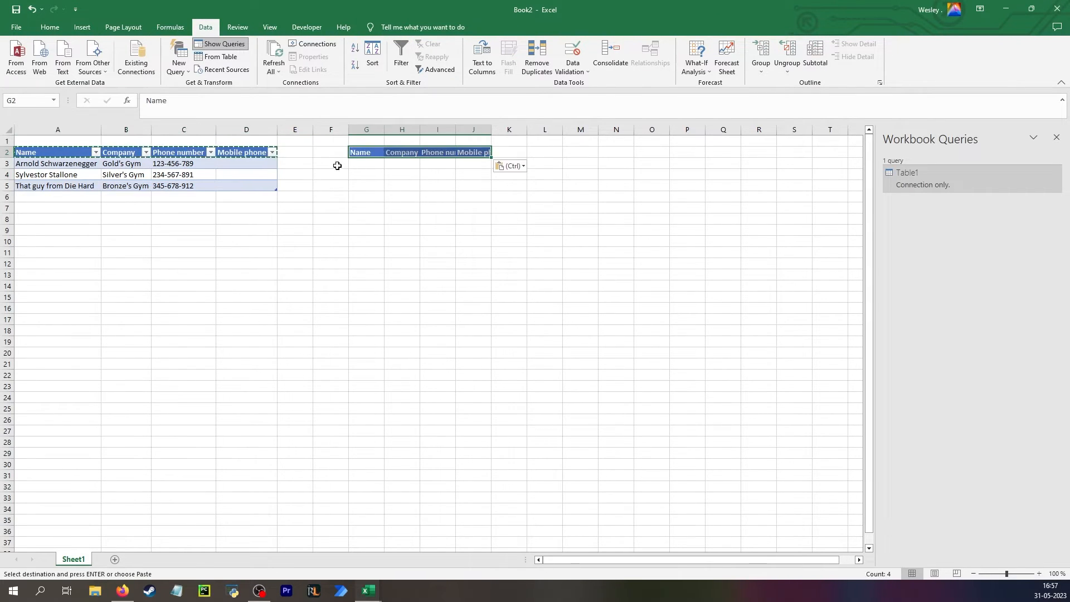
click(365, 164)
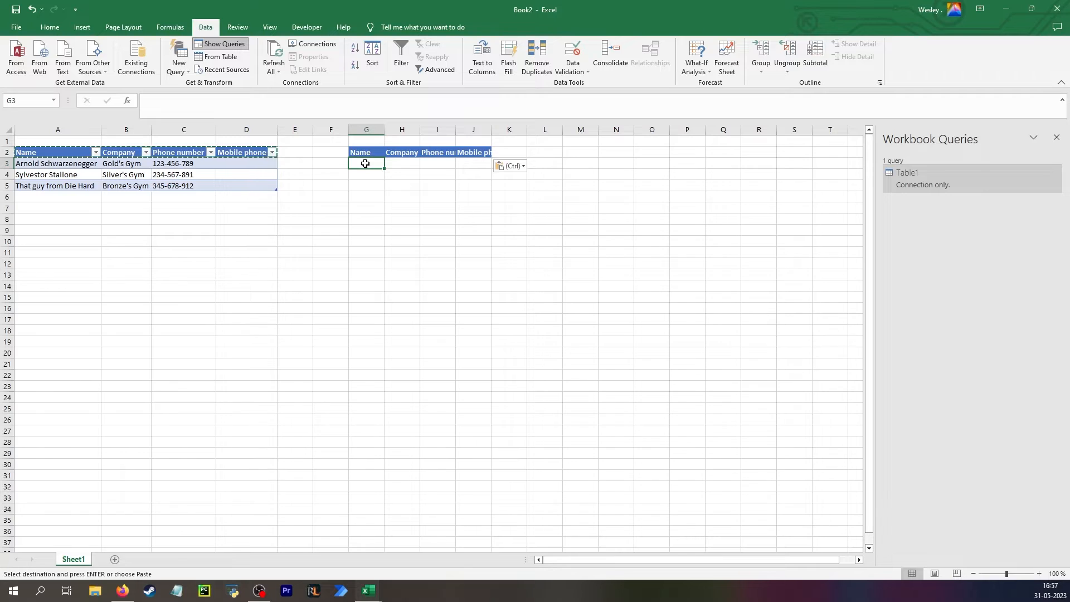
key(Escape)
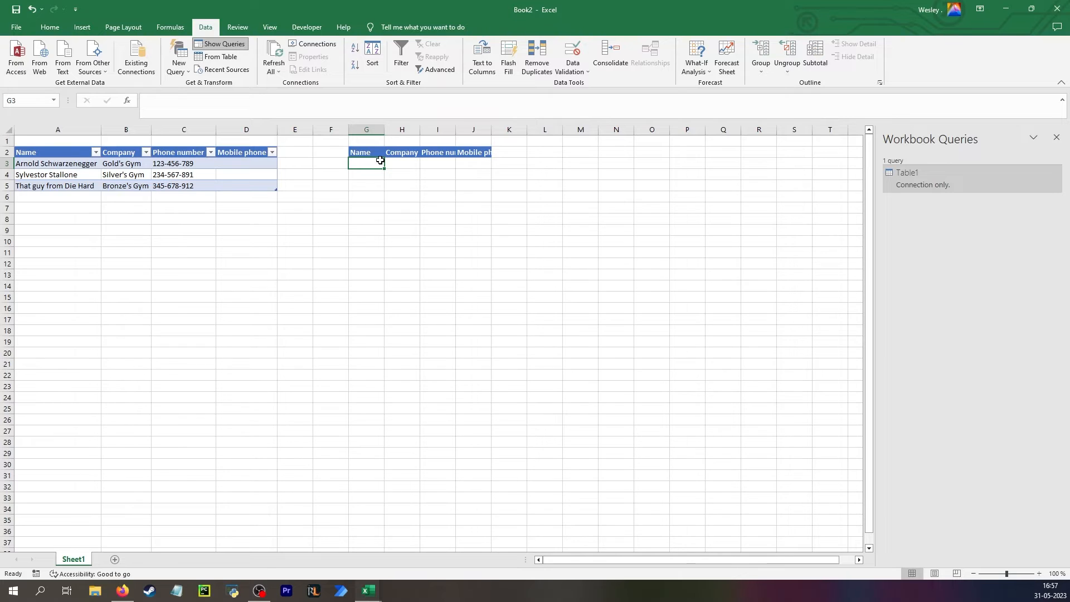
Fill row 3 with asdsadsadasd as Name, asdasdsaad as Company and a sample mobile phone number, leaving Phone number empty.
text(asdsadsadsad)
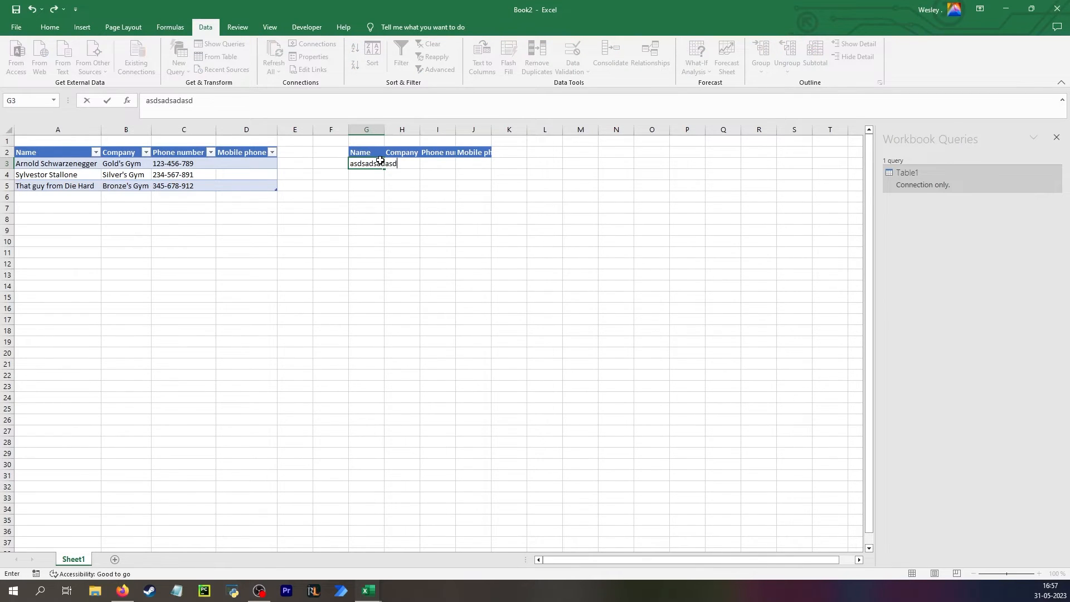
key(Tab)
text(asdasdsaad)
key(Tab)
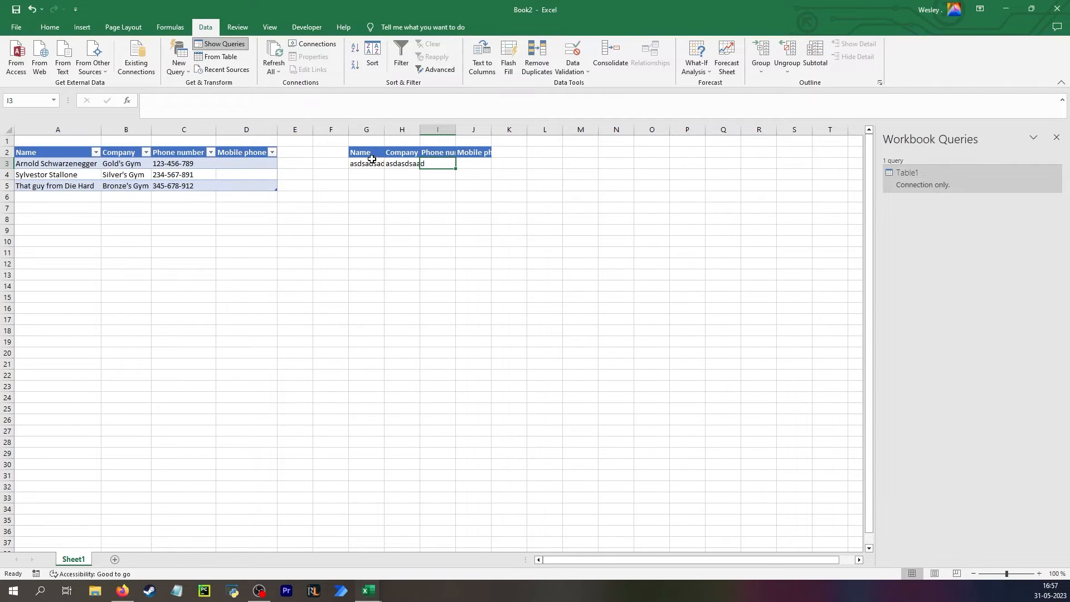
click(464, 165)
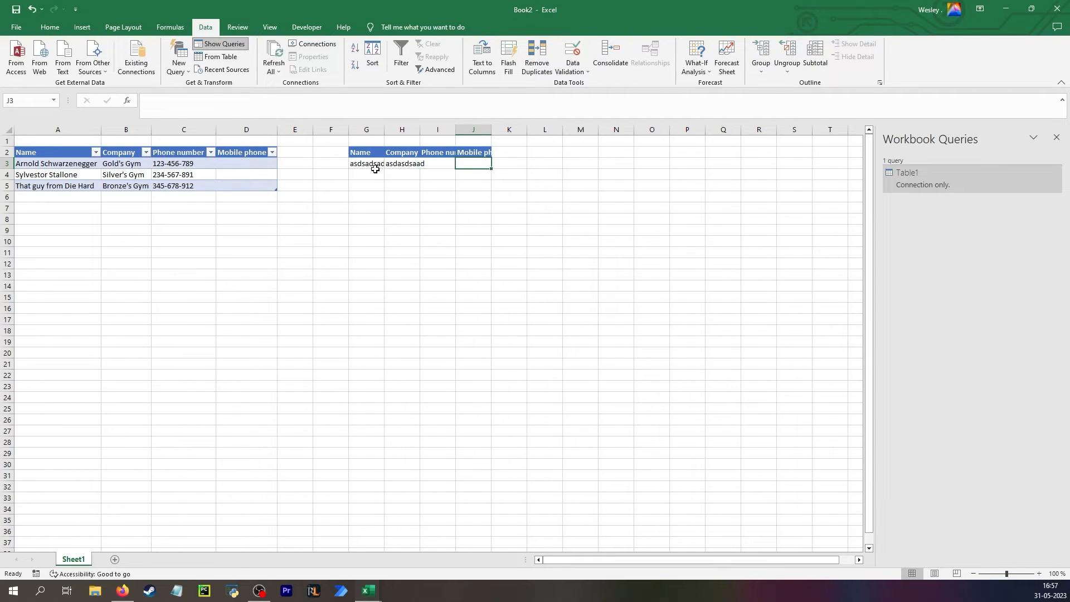
text(123-123-123)
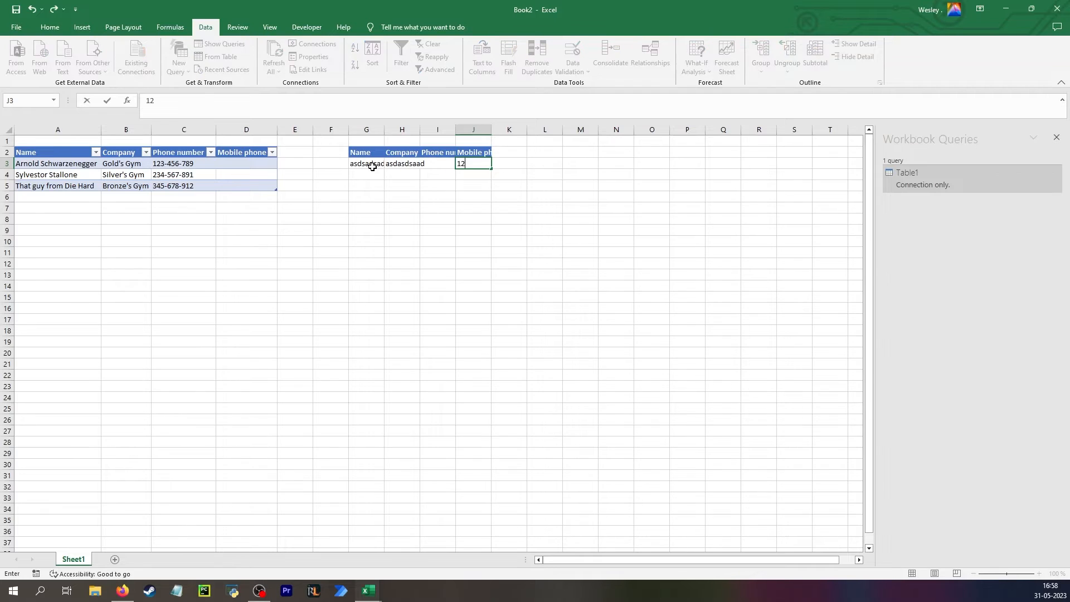
key(Return)
Load the second table into the Power Query Editor and switch to the Table1 query.
click(369, 168)
click(216, 56)
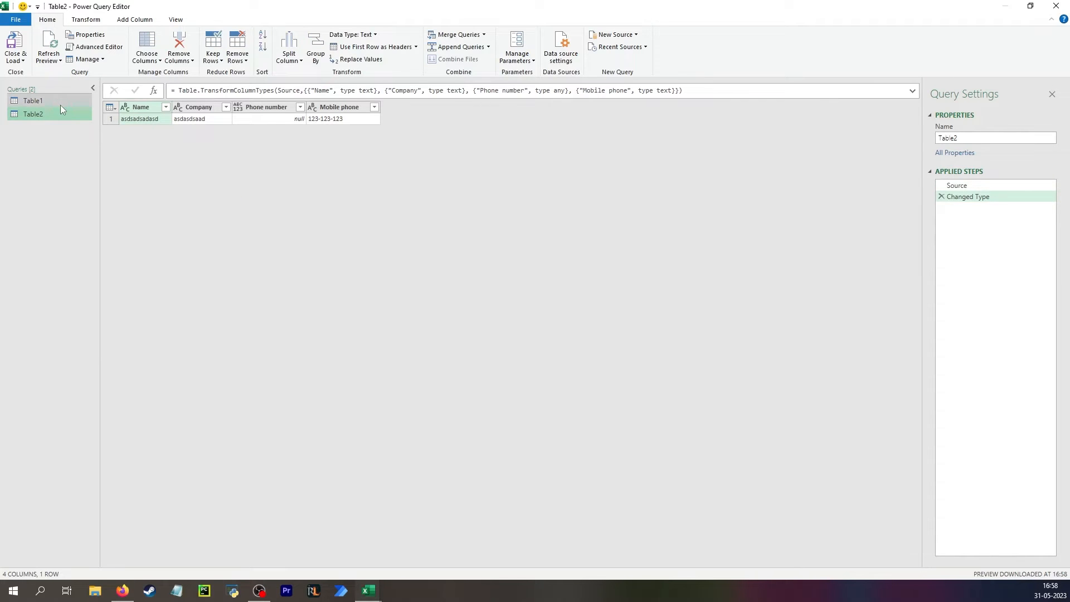
click(60, 102)
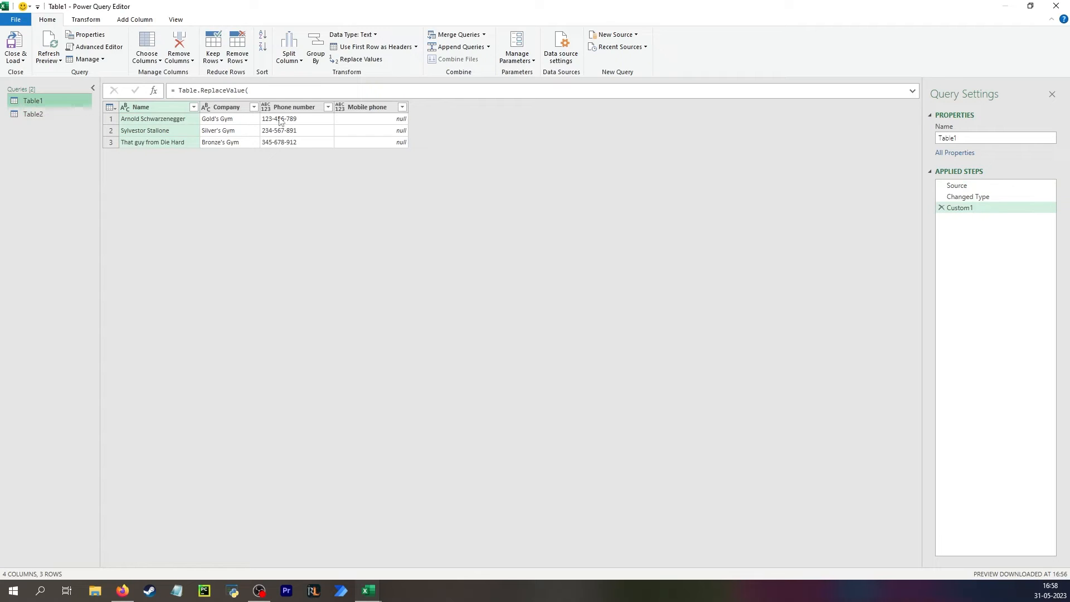
click(454, 35)
click(413, 294)
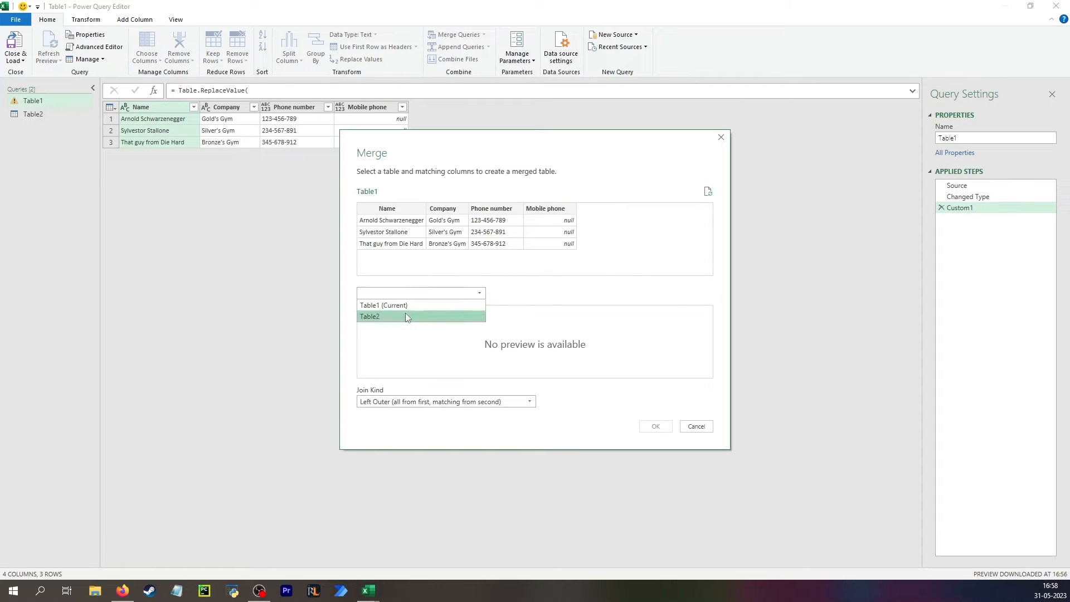
click(406, 313)
click(719, 138)
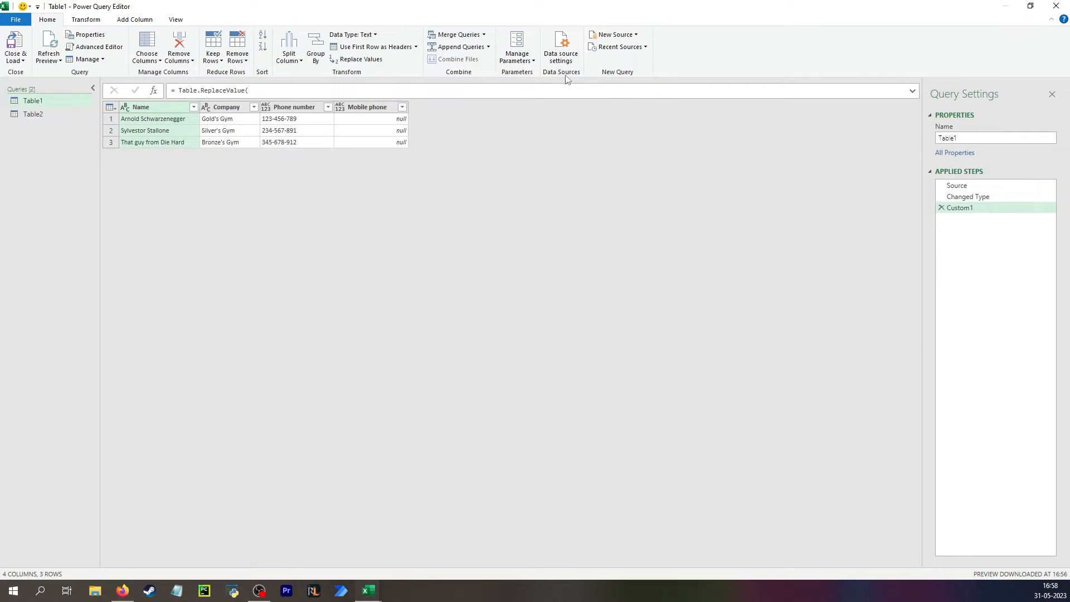
Append Table2 to the Table1 query using the Two tables option.
click(458, 47)
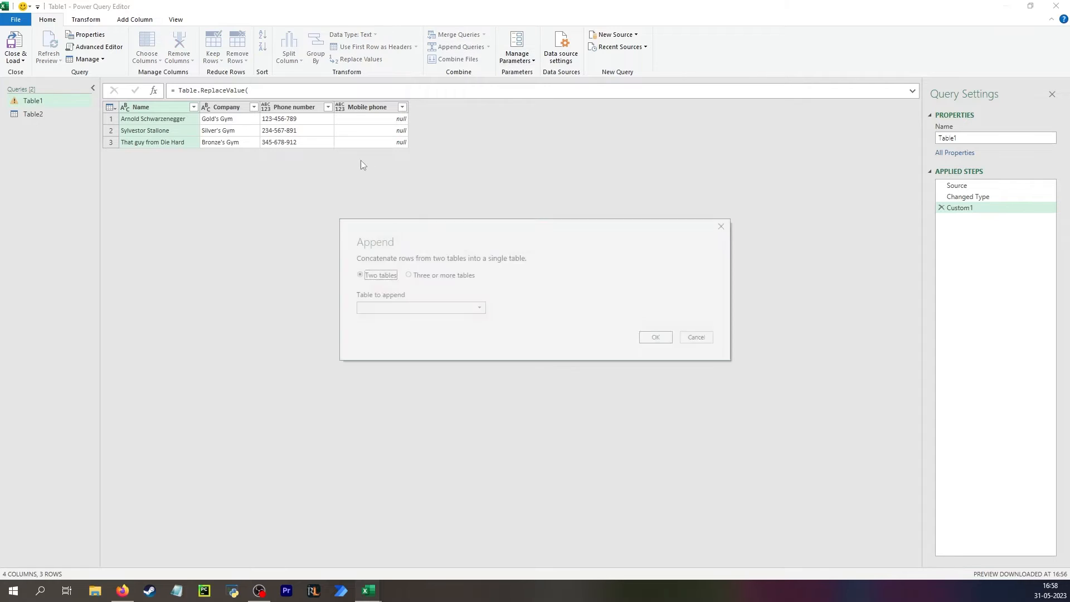
click(402, 307)
click(403, 330)
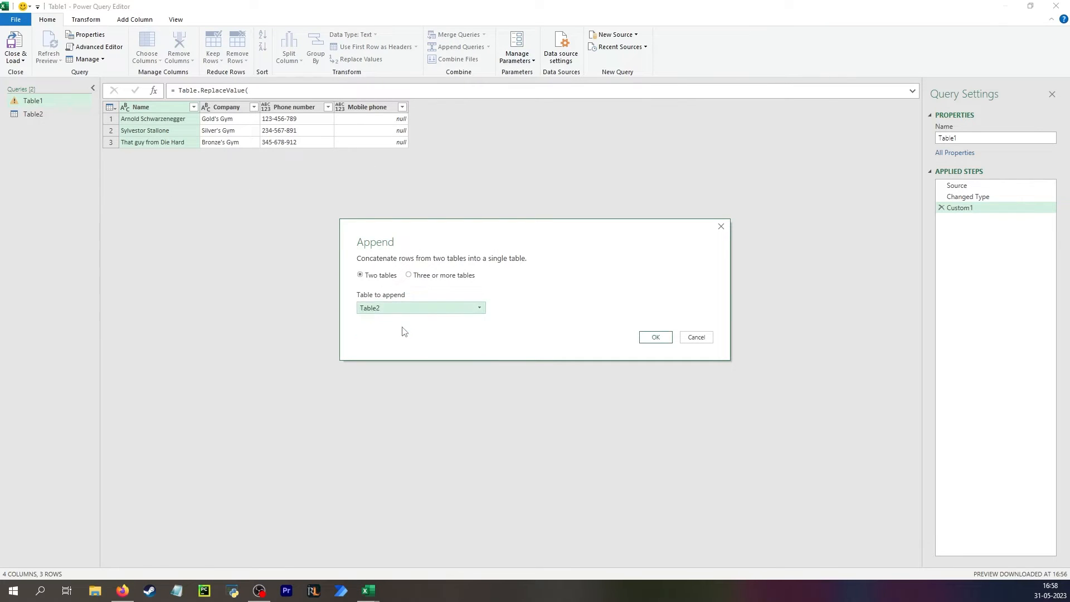
click(651, 338)
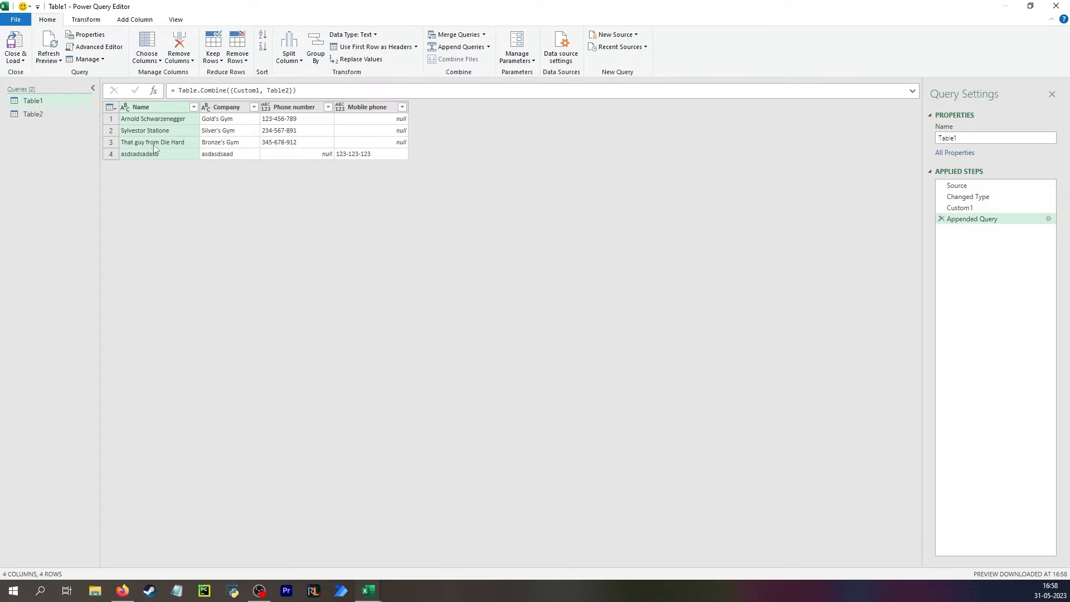
Reorder the tables in the Table.Combine formula so Table2 comes before Custom1.
click(912, 91)
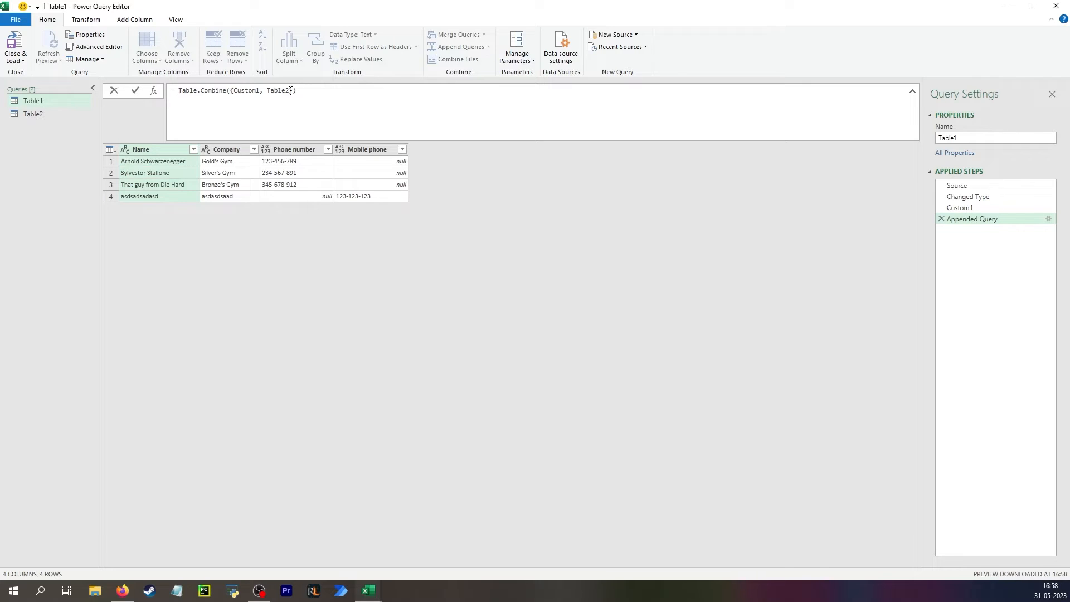
drag(290, 91, 264, 91)
key(BackSpace)
key(ctrl+v)
text(,)
key(Return)
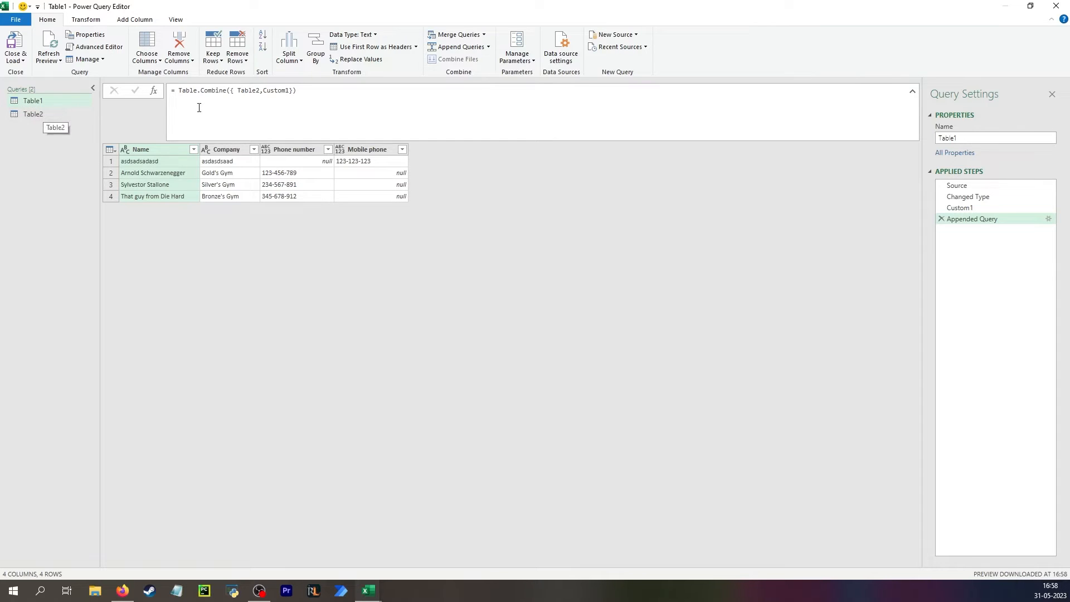
Remove the extra space before Table2 in the Table.Combine formula.
click(241, 98)
key(BackSpace)
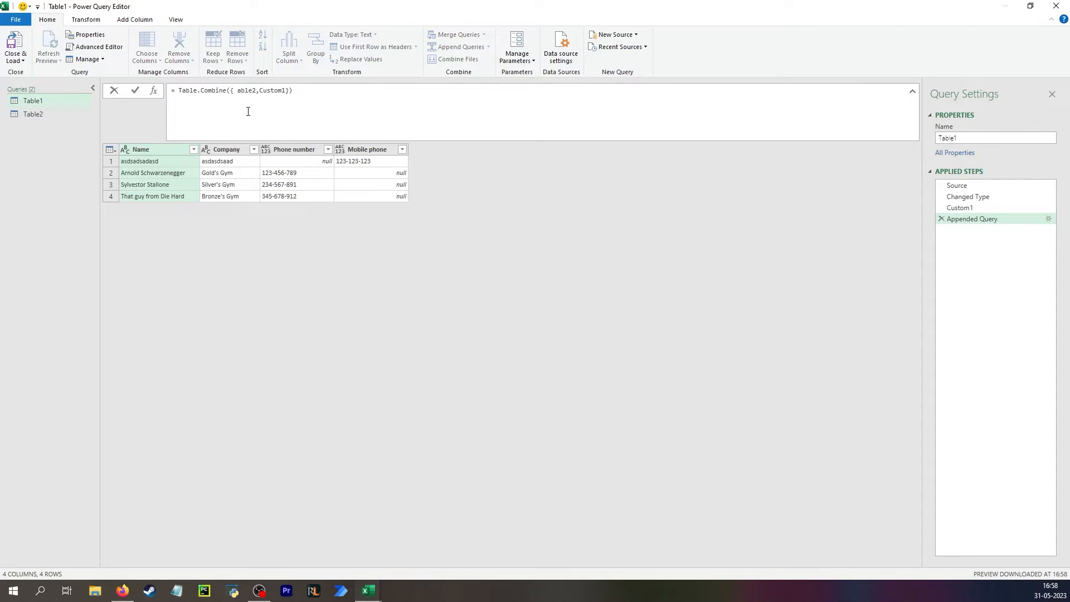
key(BackSpace)
text(T)
key(Return)
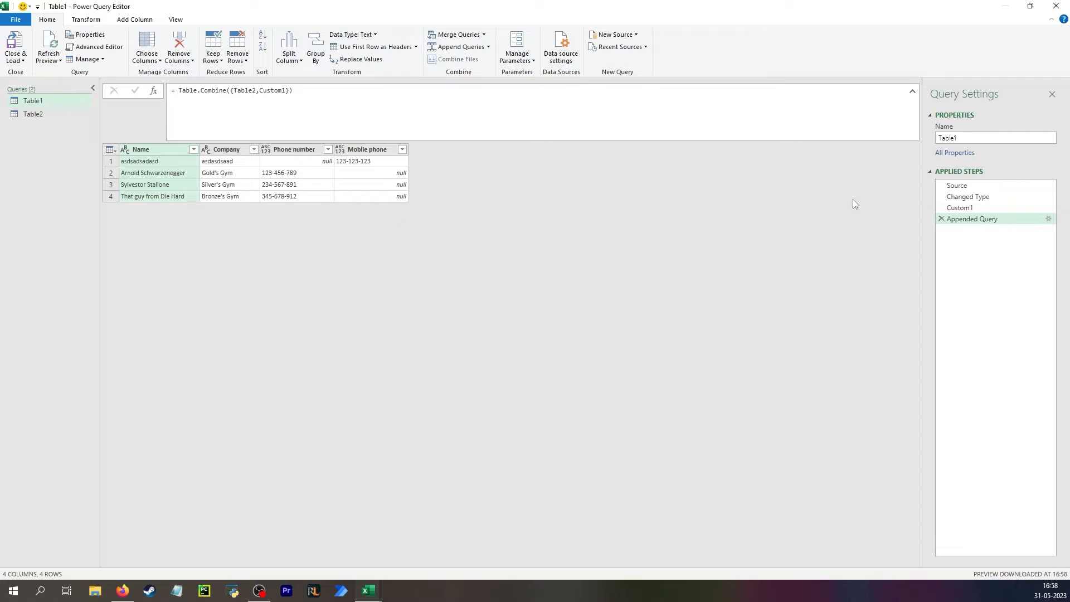
Rename the Appended Query step to "Delete this you dummy".
click(989, 219)
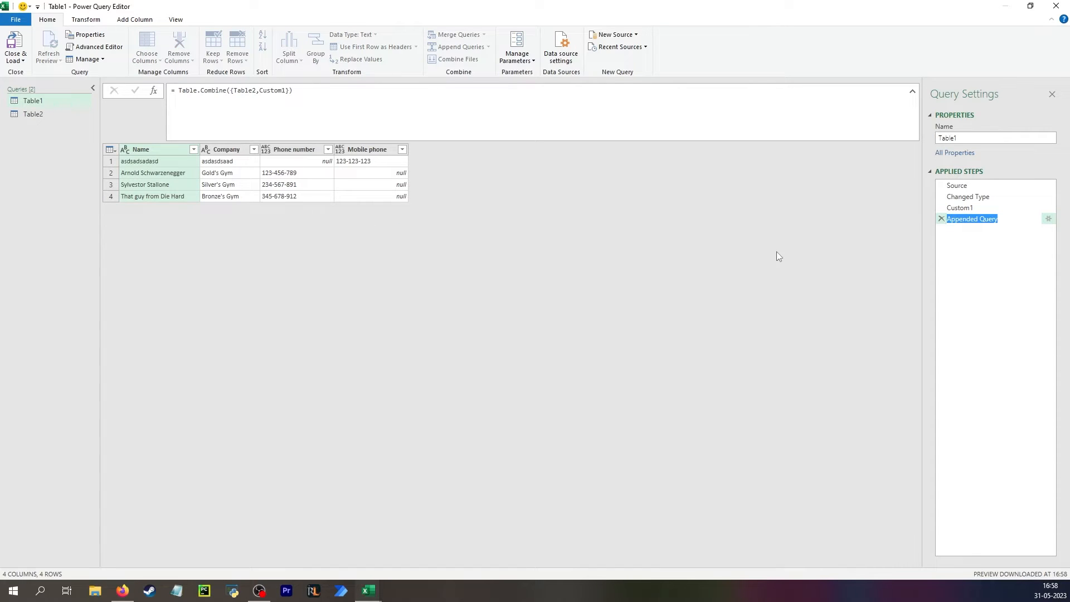
text(Delete this you dummy)
key(Return)
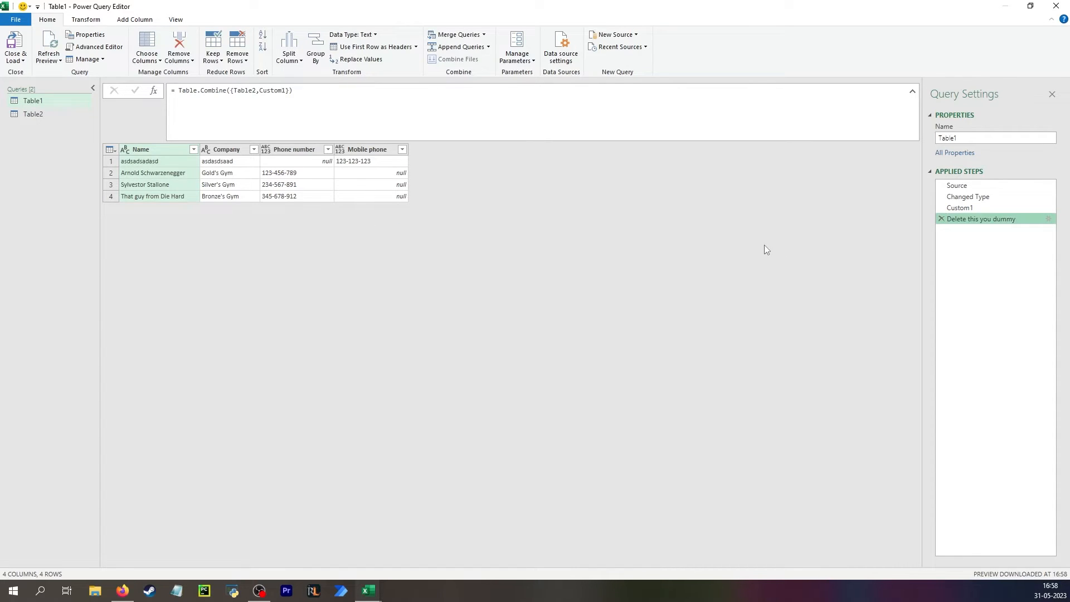
Move the "Delete this you dummy" step above Custom1 and inspect the first row's Phone number cell.
click(969, 207)
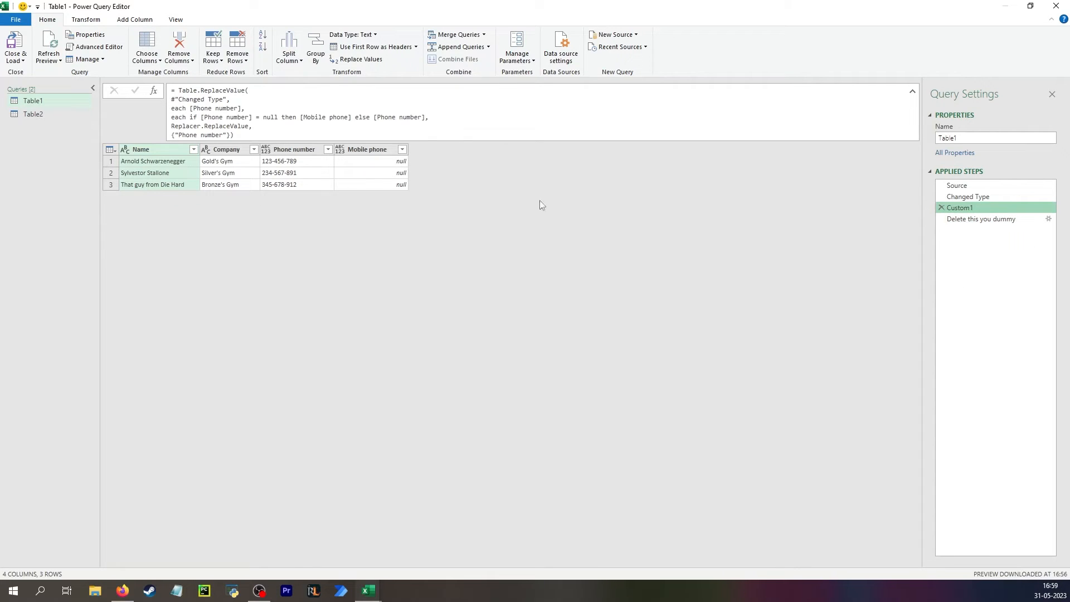
click(995, 218)
drag(995, 219, 996, 208)
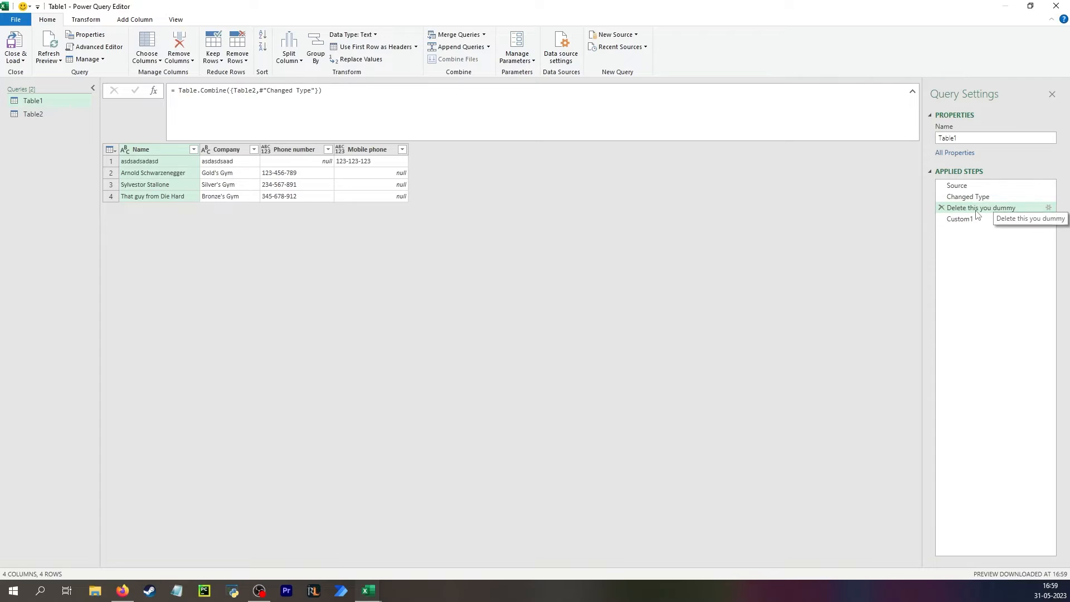
click(289, 164)
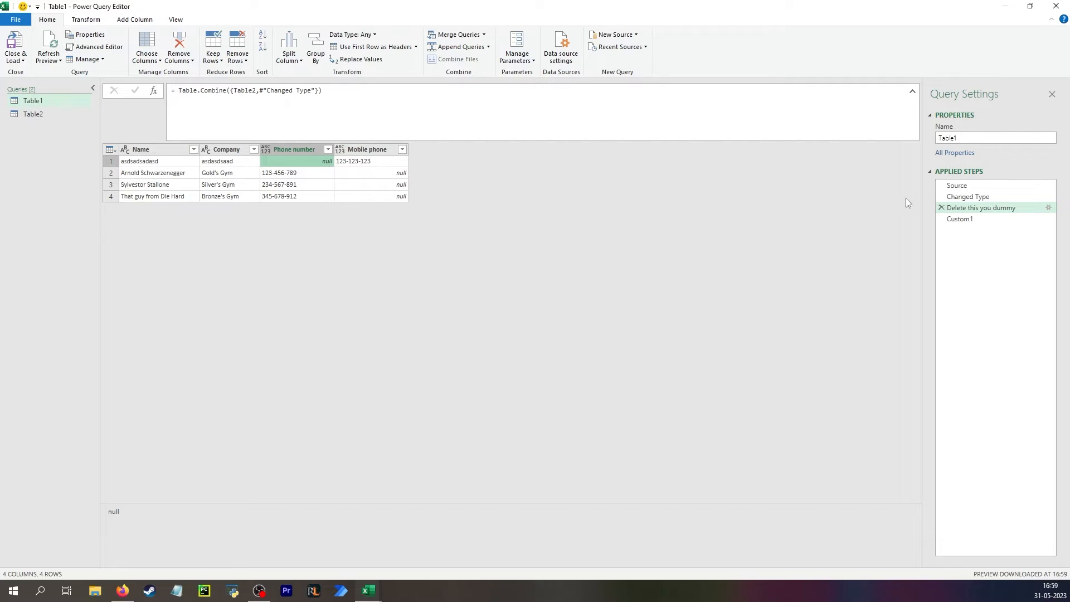
Compare the first row's Phone number and Mobile phone values at the Custom1 step, then return to the "Delete this you dummy" step.
click(991, 219)
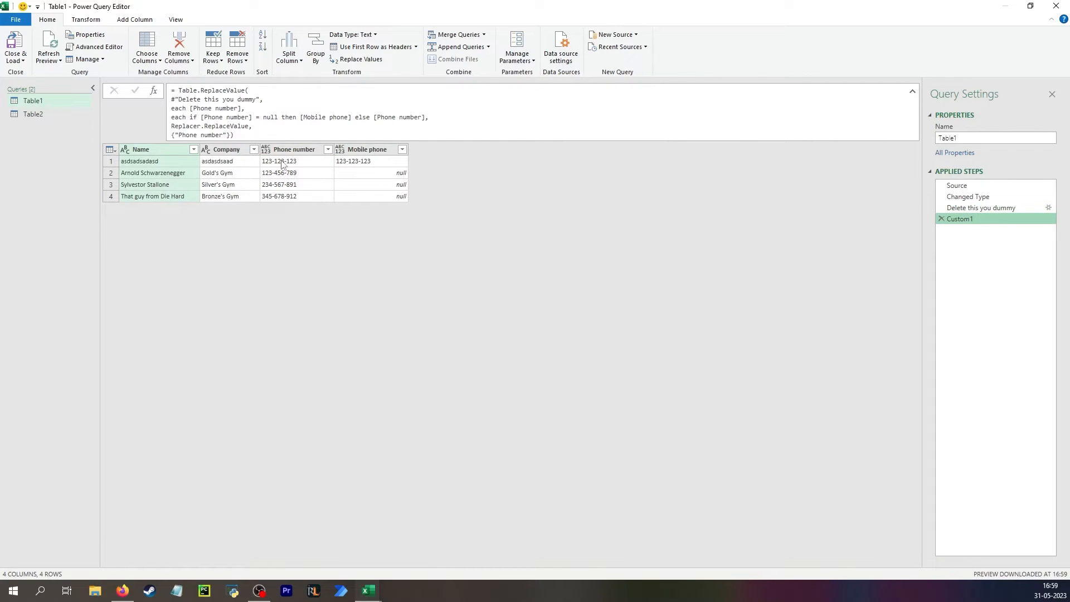
click(363, 165)
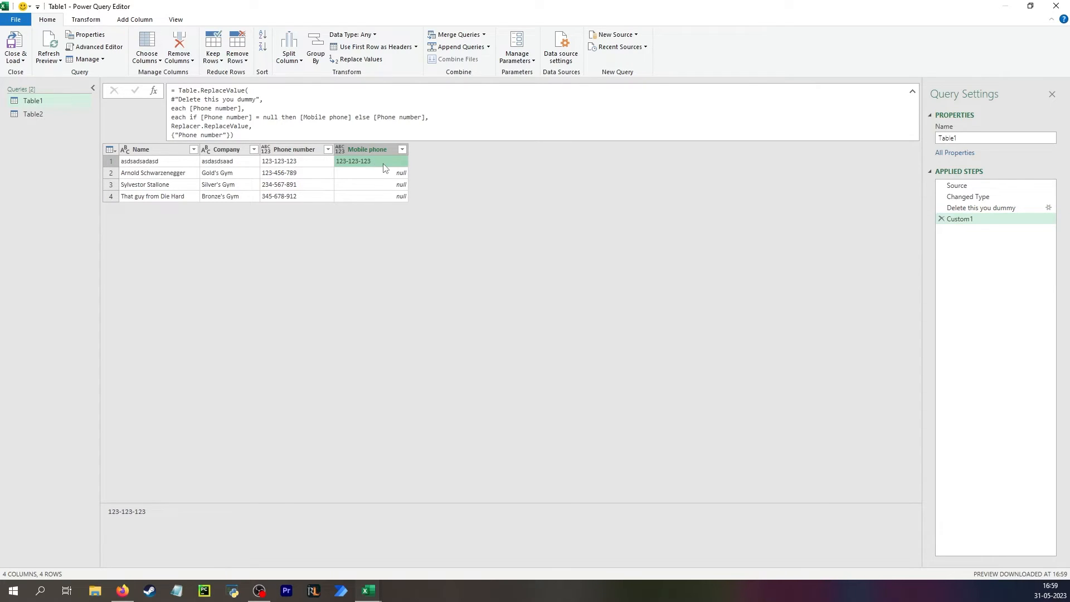
click(298, 162)
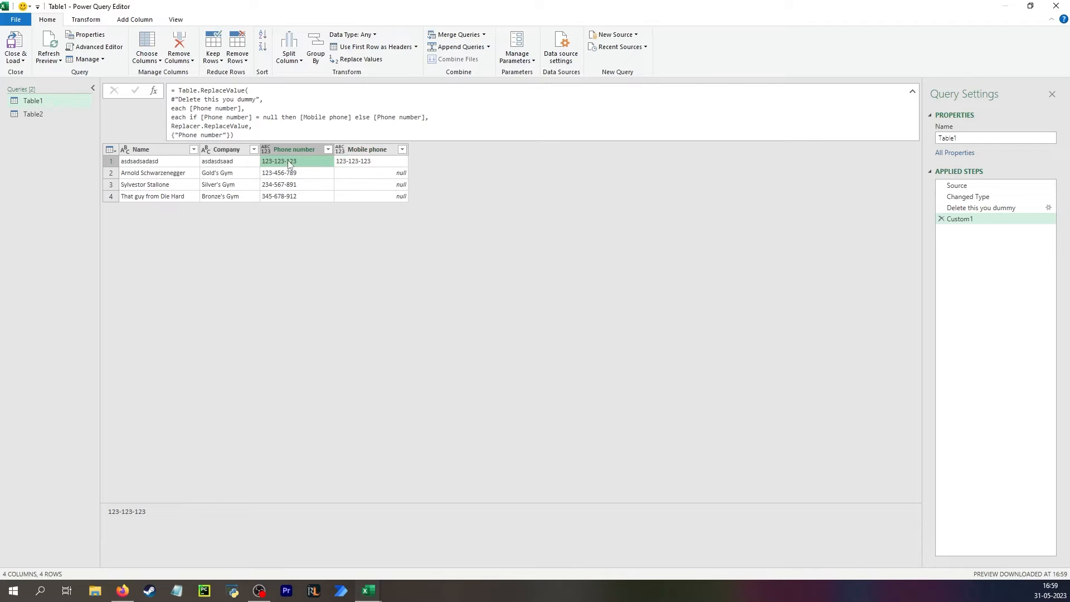
click(996, 207)
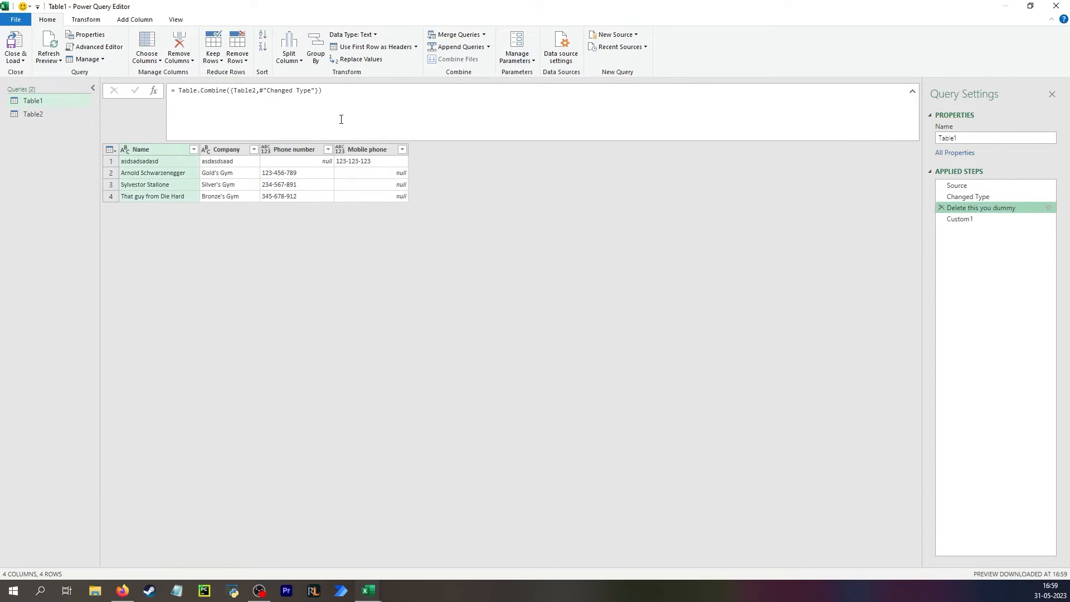
Replace null in Table2's Phone number column with a short dummy number and inspect the first row's Phone number in Table1.
click(53, 114)
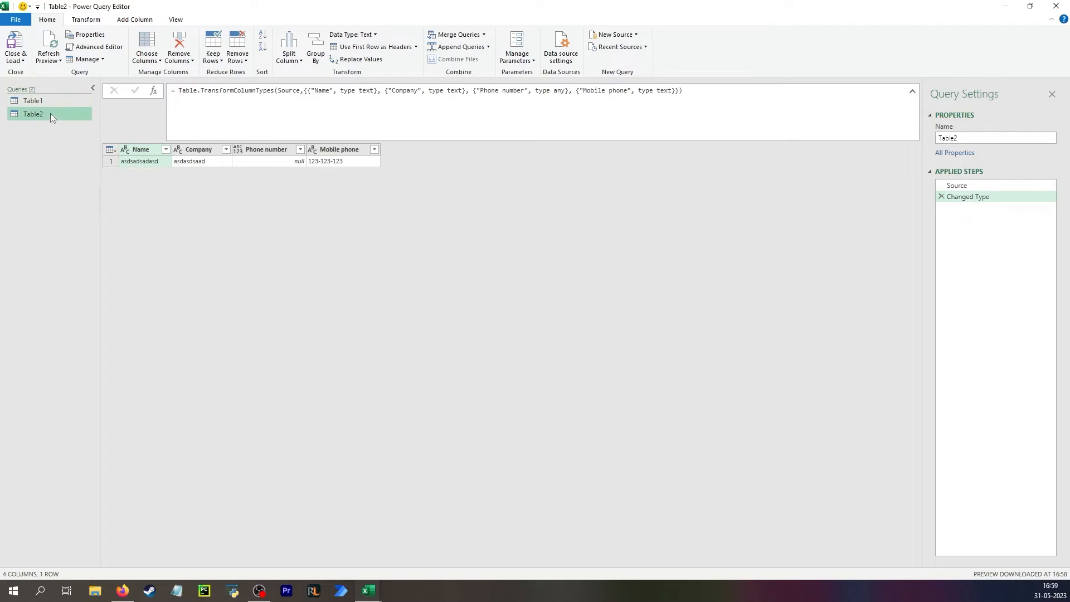
click(276, 161)
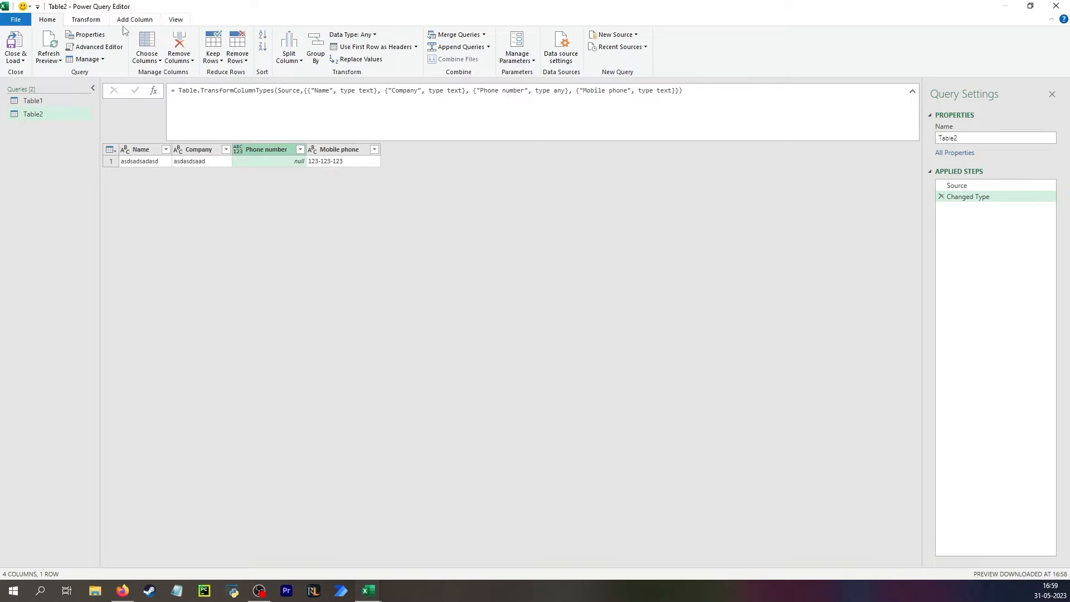
click(96, 21)
click(220, 38)
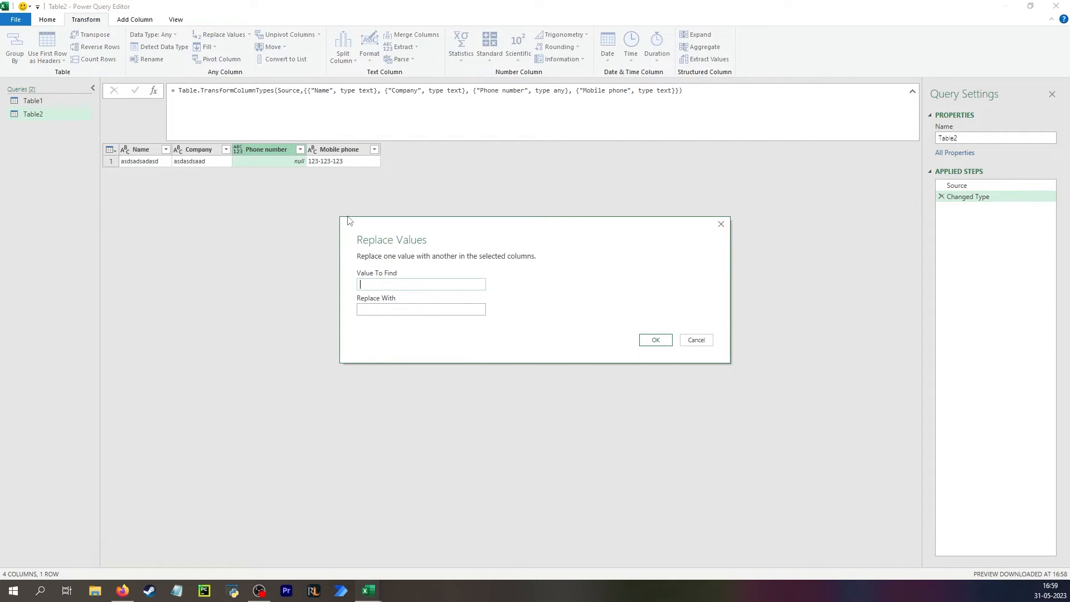
text(123-123)
click(655, 340)
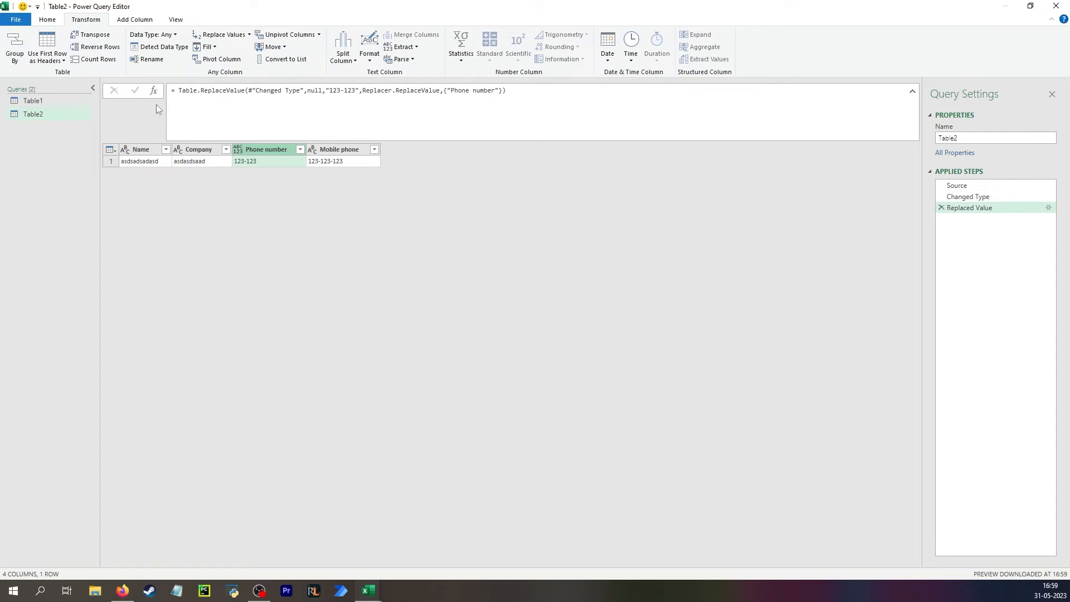
click(49, 103)
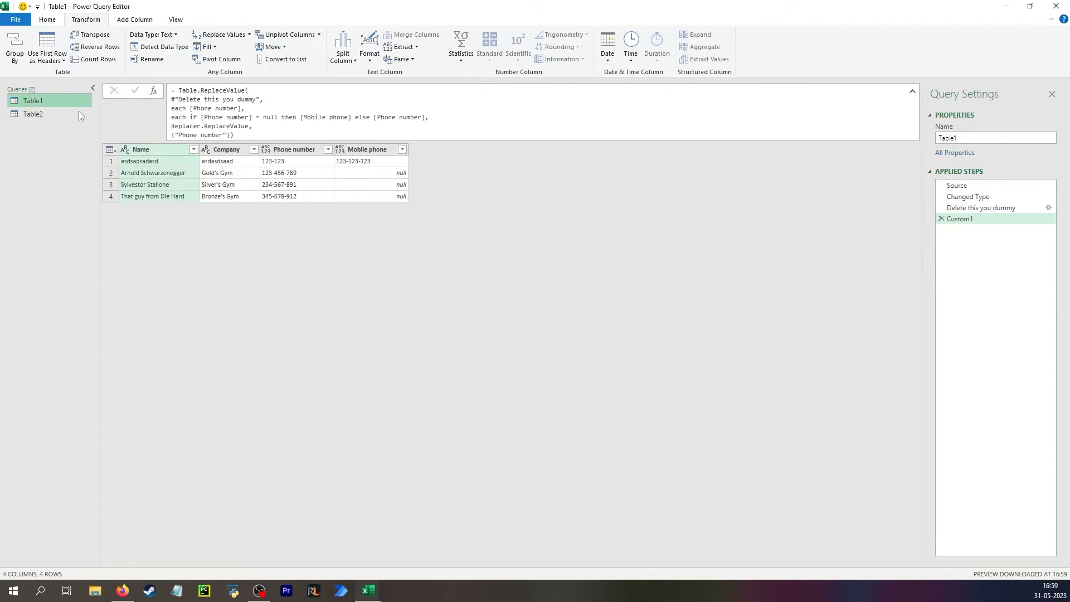
click(280, 163)
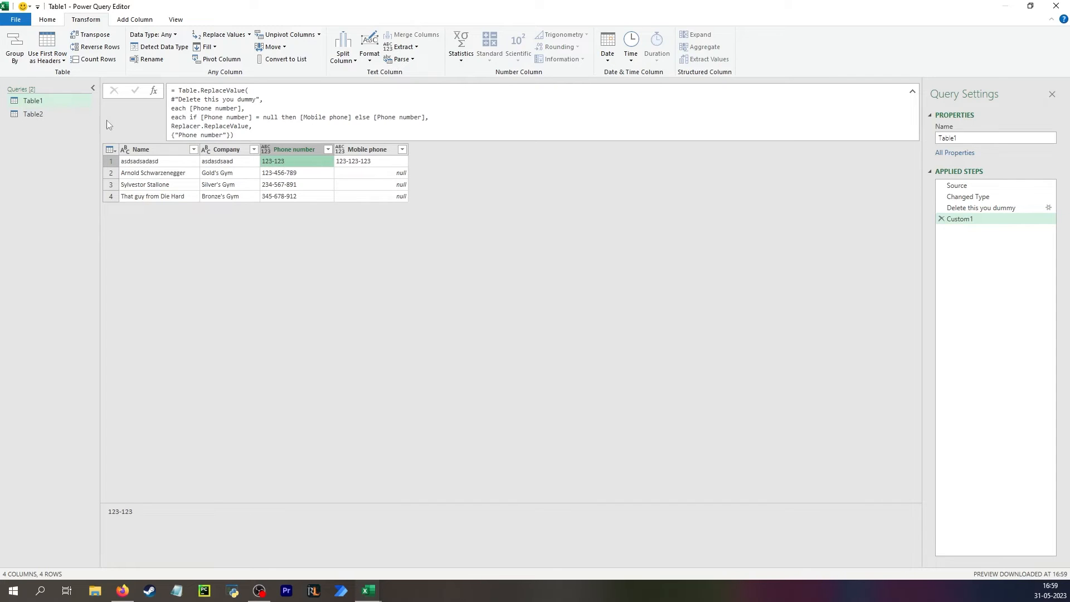
Delete the Replaced Value step from Table2 and check the Table1 query again.
click(35, 115)
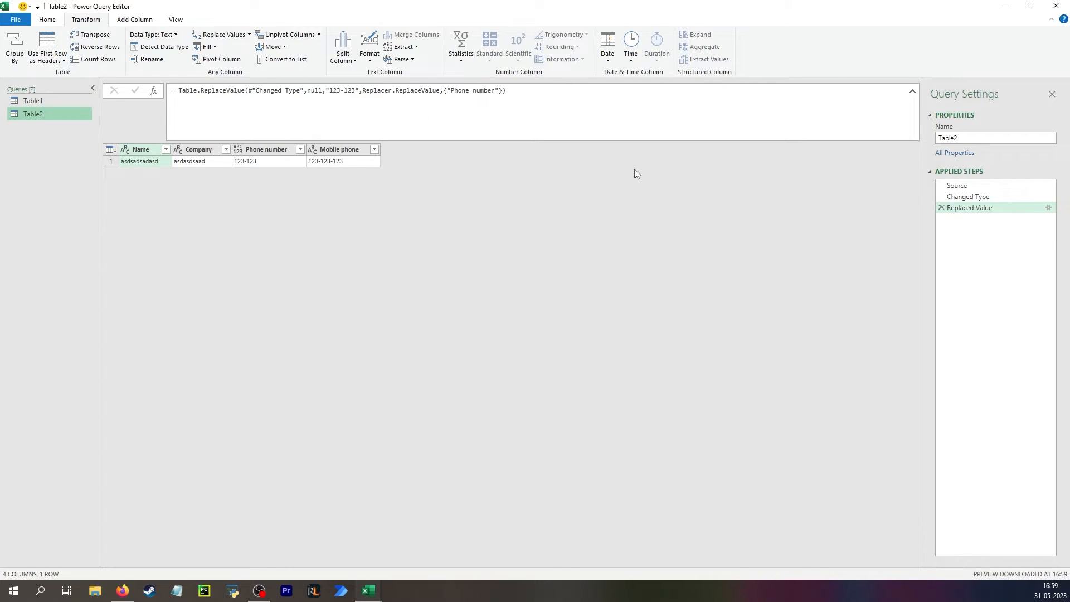
click(941, 207)
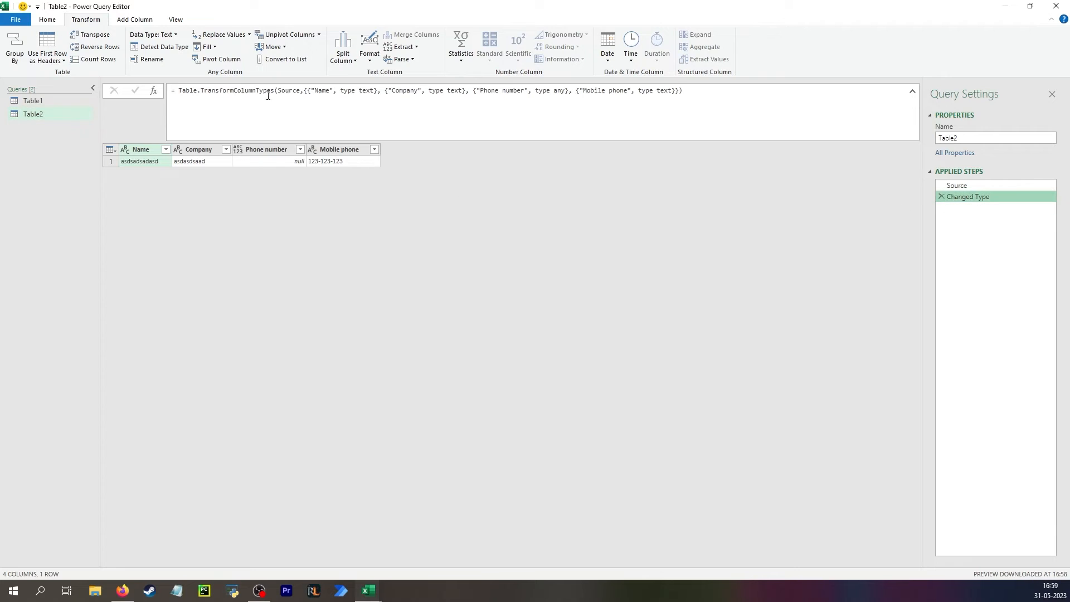
click(64, 107)
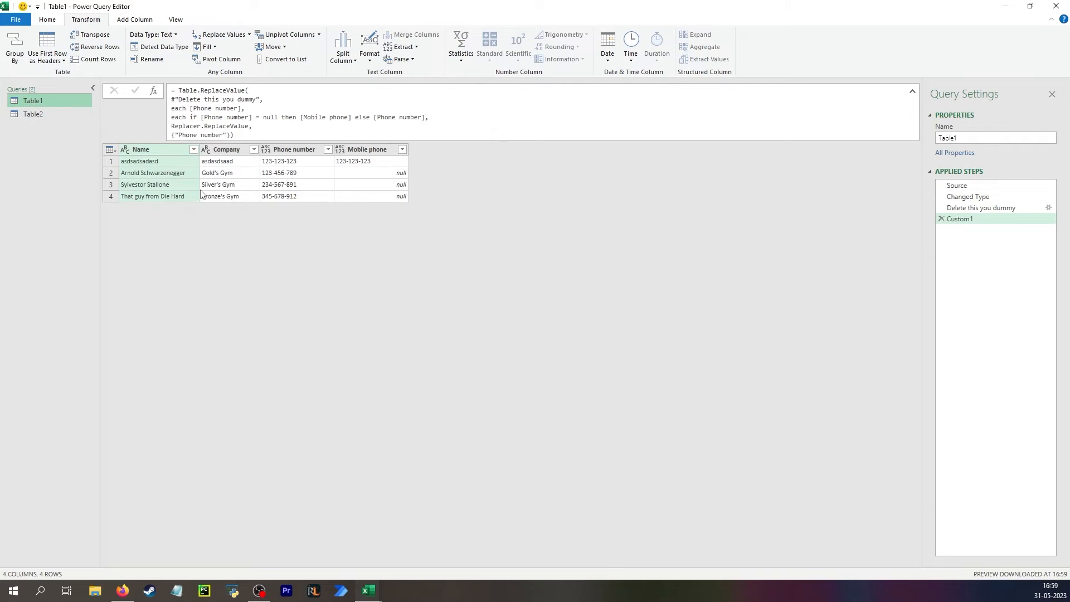
Open Table2 and uncover the worksheet to view its source table, then maximize the query editor again.
click(45, 115)
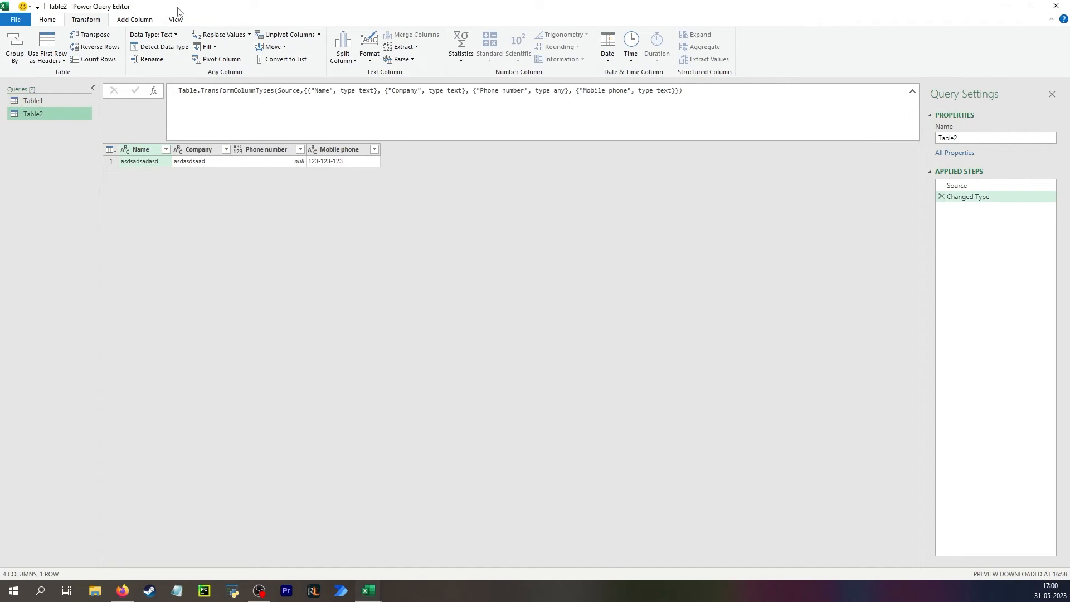
drag(176, 7, 246, 253)
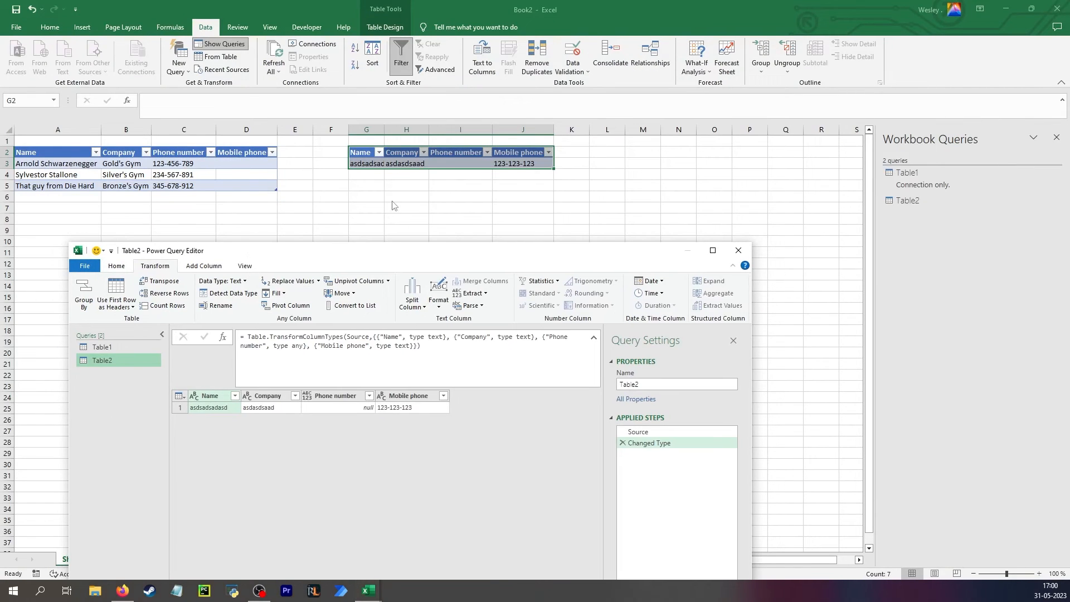
drag(413, 246, 413, 235)
double_click(413, 236)
double_click(407, 7)
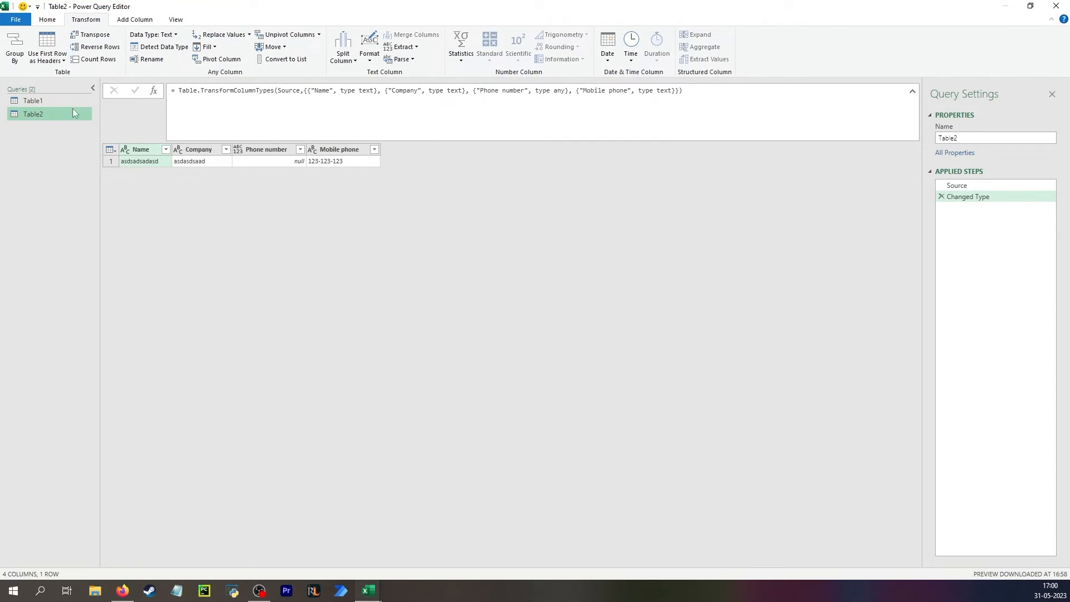
click(53, 21)
click(17, 58)
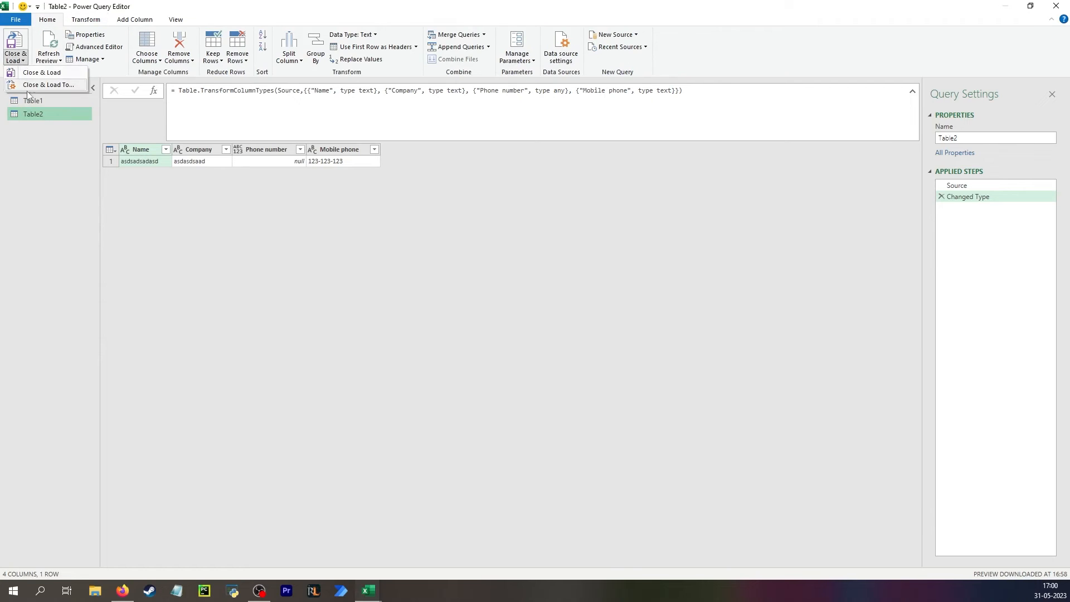
click(42, 73)
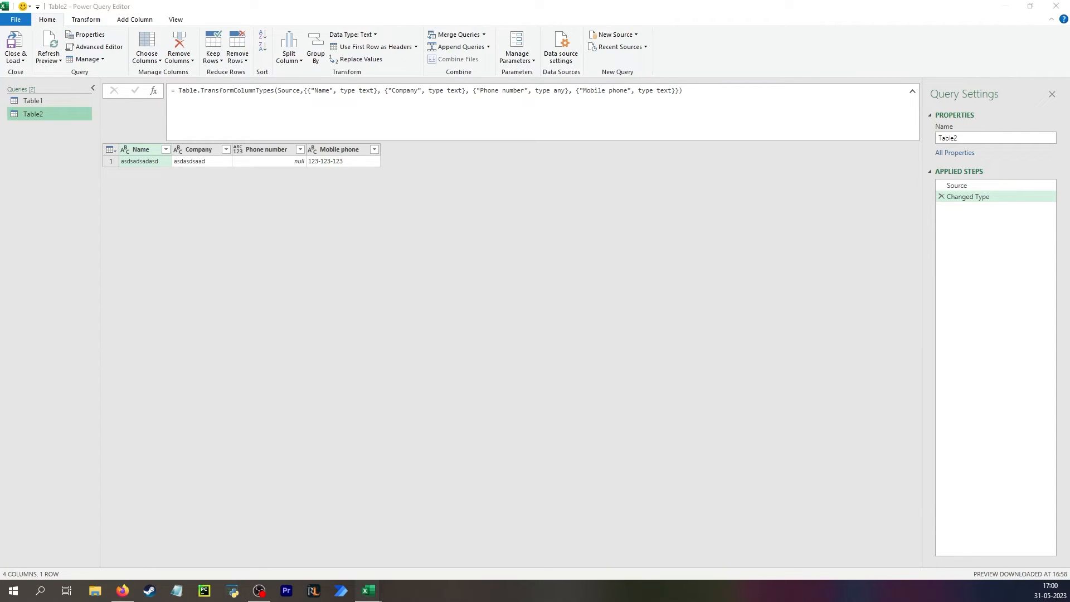
Duplicate the Table1 query.
click(48, 102)
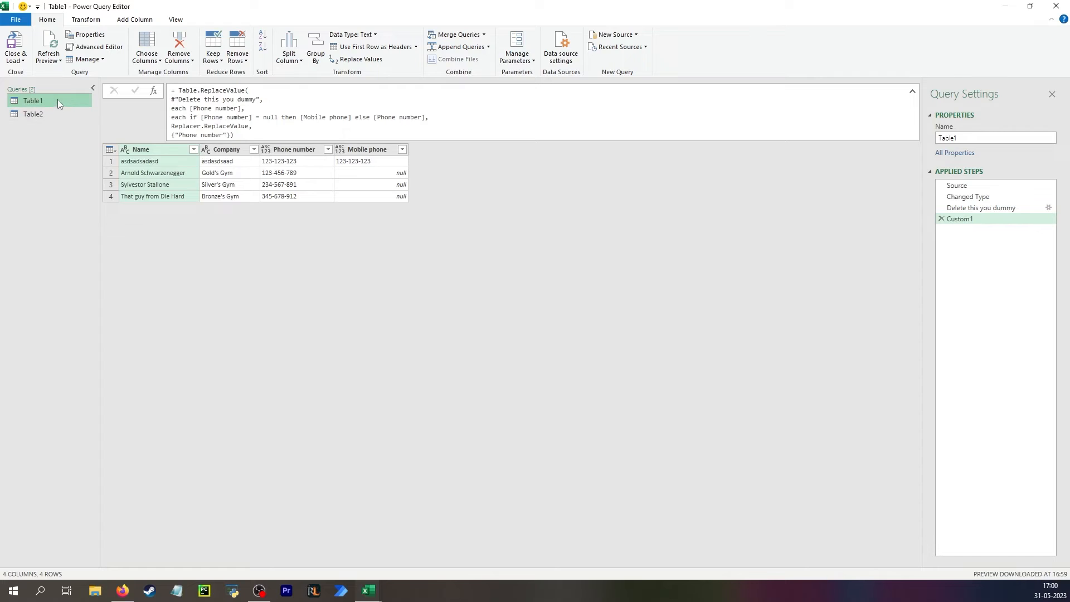
right_click(58, 100)
click(92, 163)
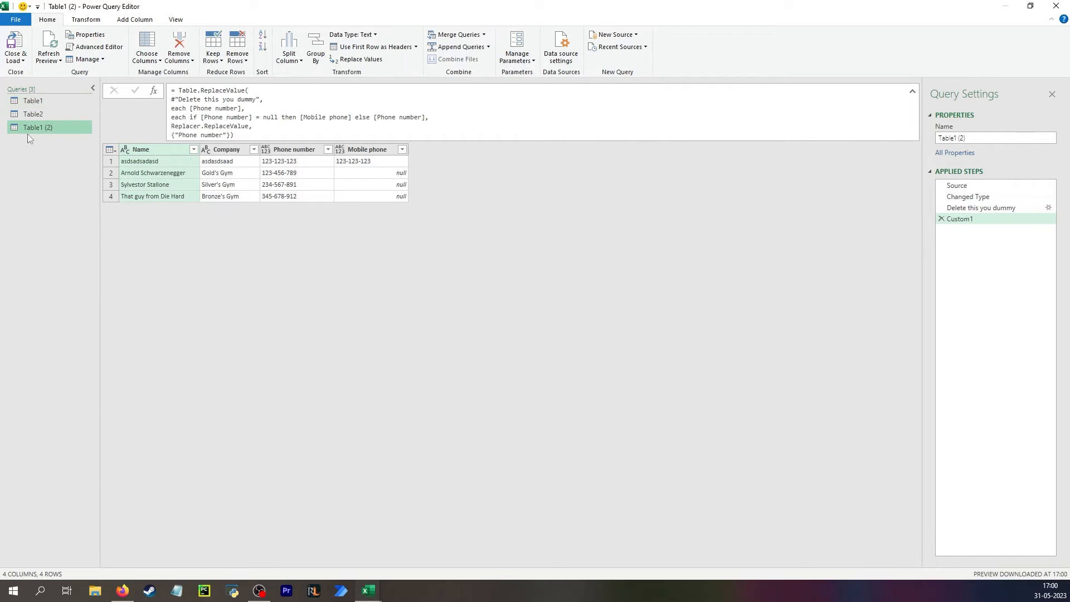
Replace the Table.Combine formula in the duplicate's "Delete this you dummy" step with Table.InsertRows().
click(955, 210)
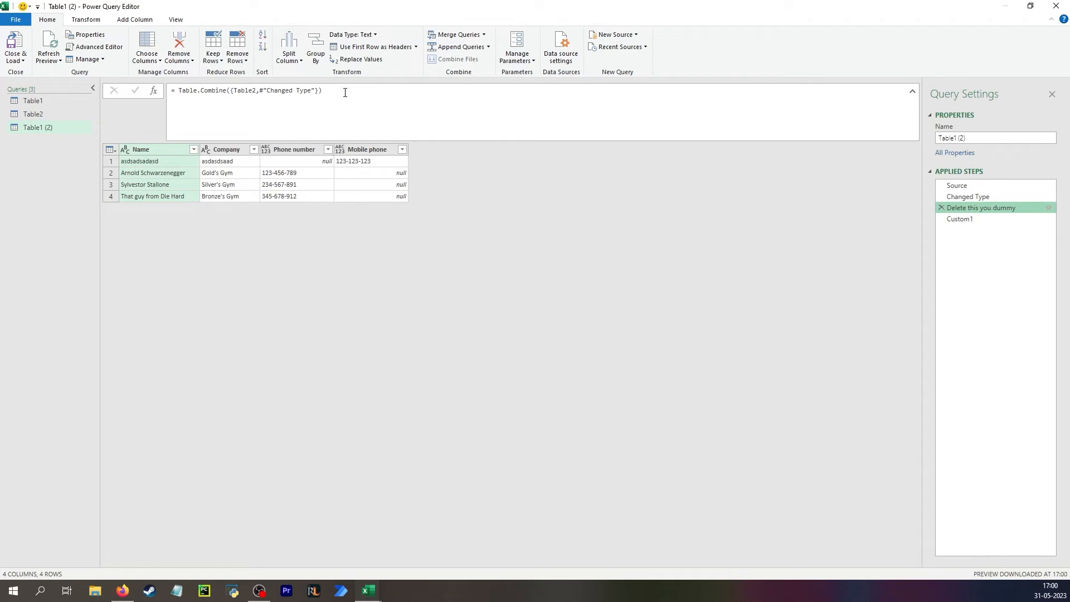
drag(344, 91, 227, 91)
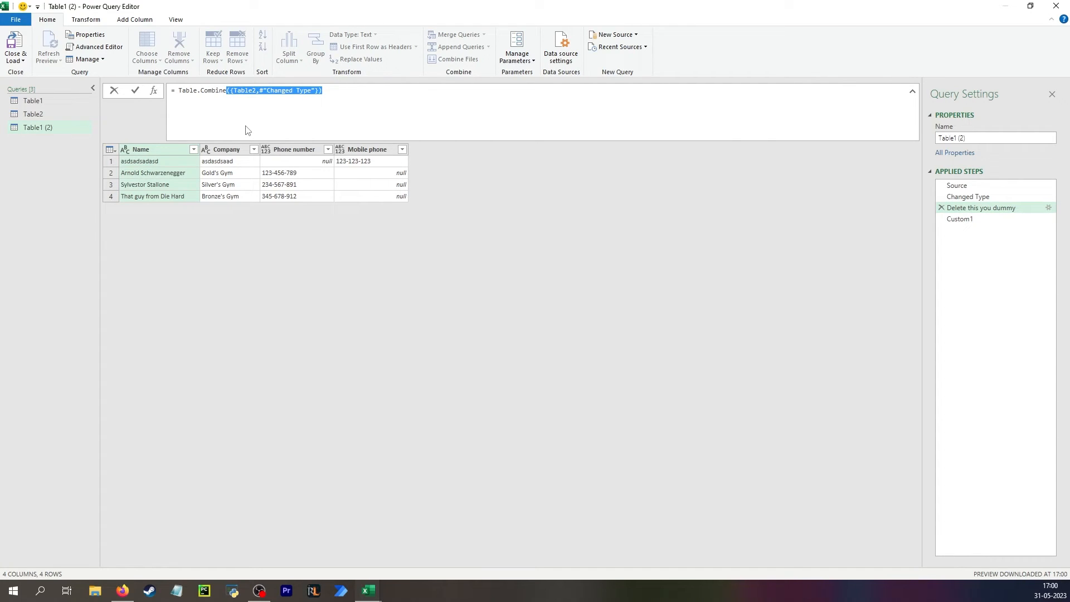
text(()
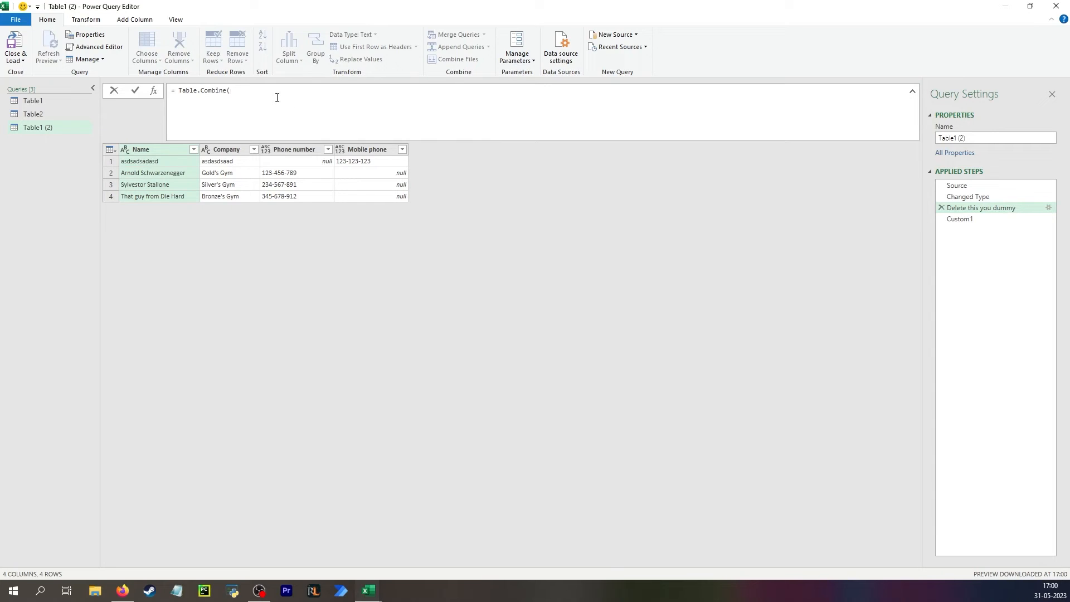
drag(276, 98, 185, 97)
text(Table.InsertRows())
key(Return)
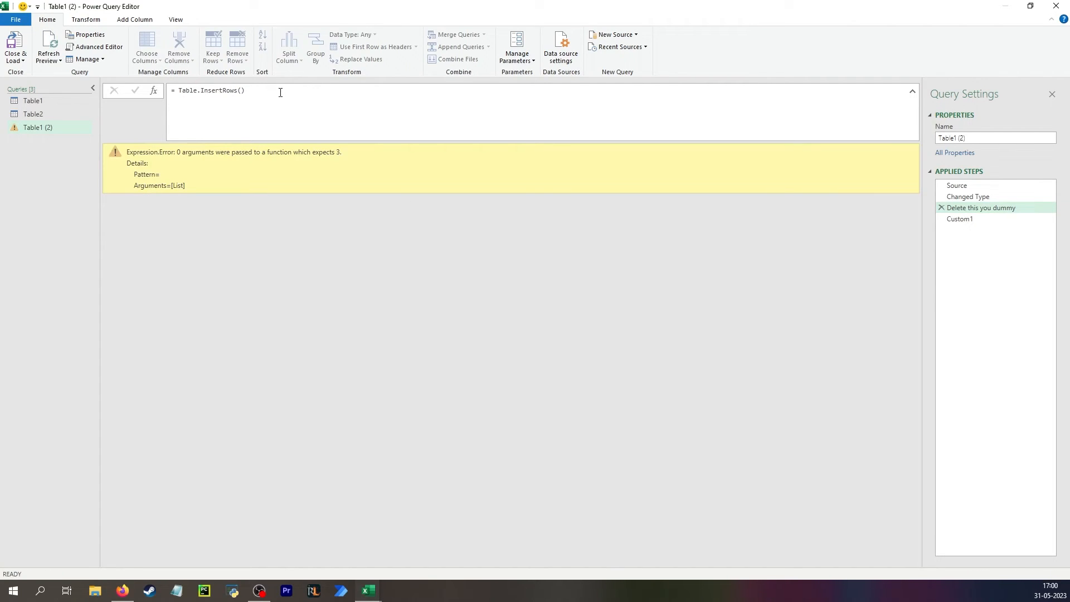
Remove the parentheses after Table.InsertRows to bring up the function's documentation.
key(BackSpace)
key(BackSpace)
key(Return)
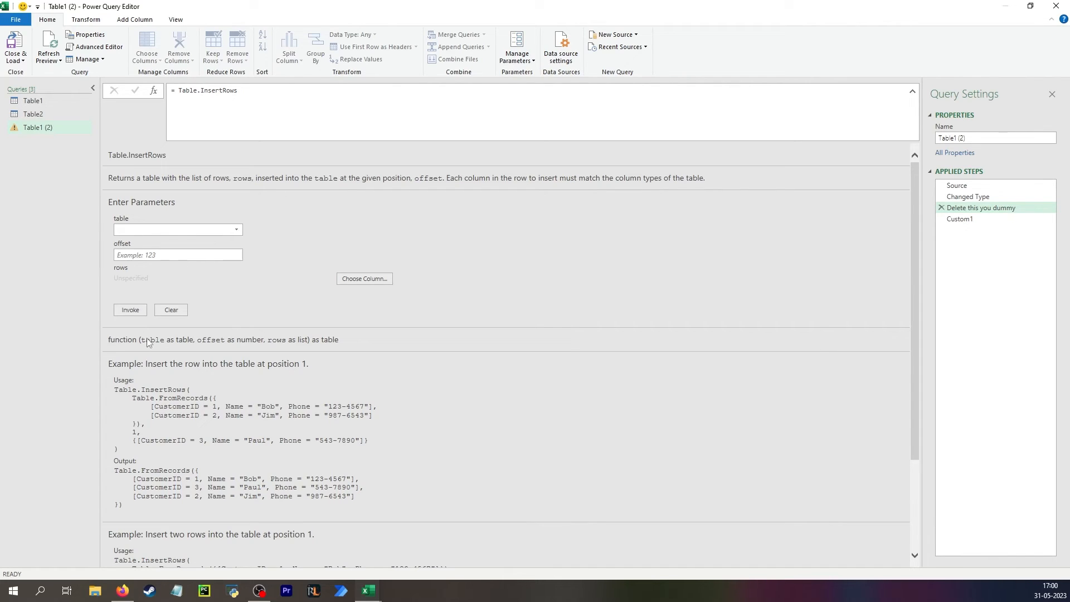
Begin the Table.InsertRows arguments with #"Changed Type" as the table and 0 as the offset.
click(259, 96)
text((#"Changed Type")
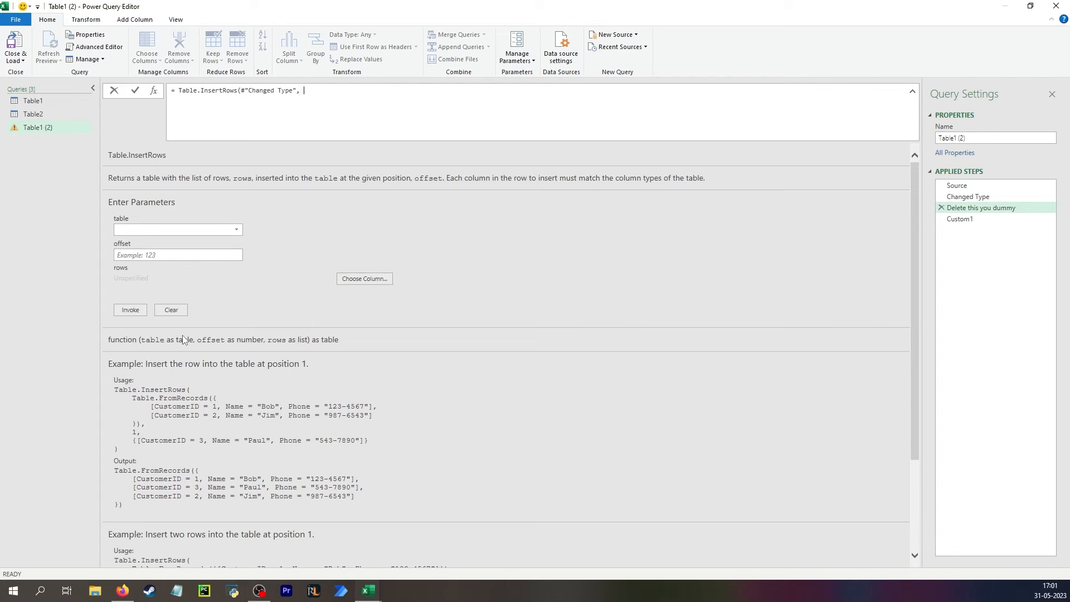
text(, 0)
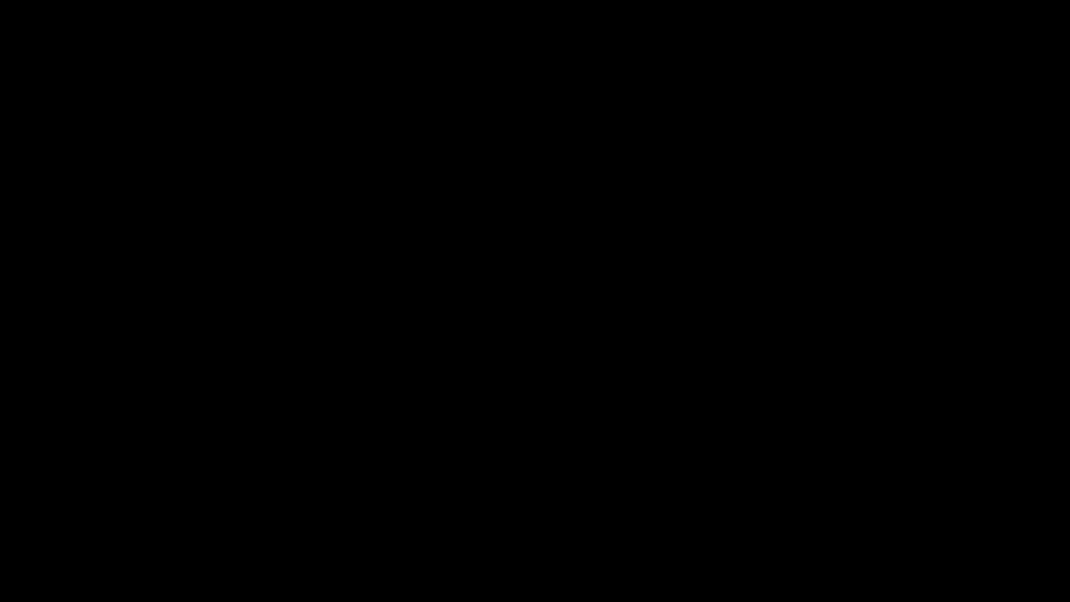
text(, )
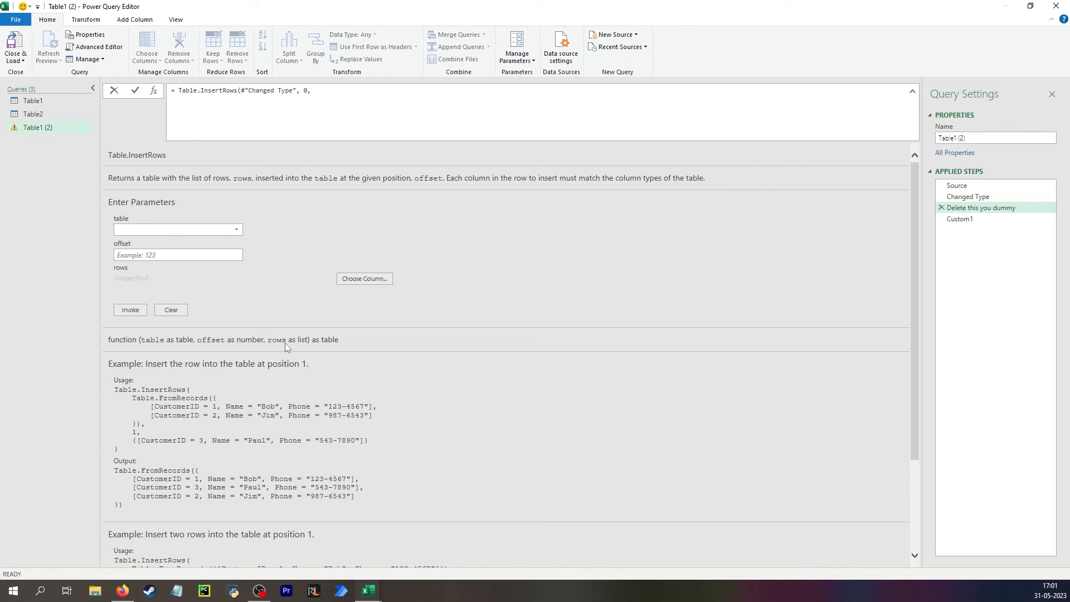
Complete the formula with one record: Name "asdasdasdsada", Company "asdsadasdasdsa", Phone number null, and a dummy Mobile phone number in quotes.
text({})[])
key(Return)
text([])
key(BackSpace)
key(BackSpace)
key(BackSpace)
text(Name = "asdasdasdsada", Company = "asdsadasdasdsa", Phone number = null, )
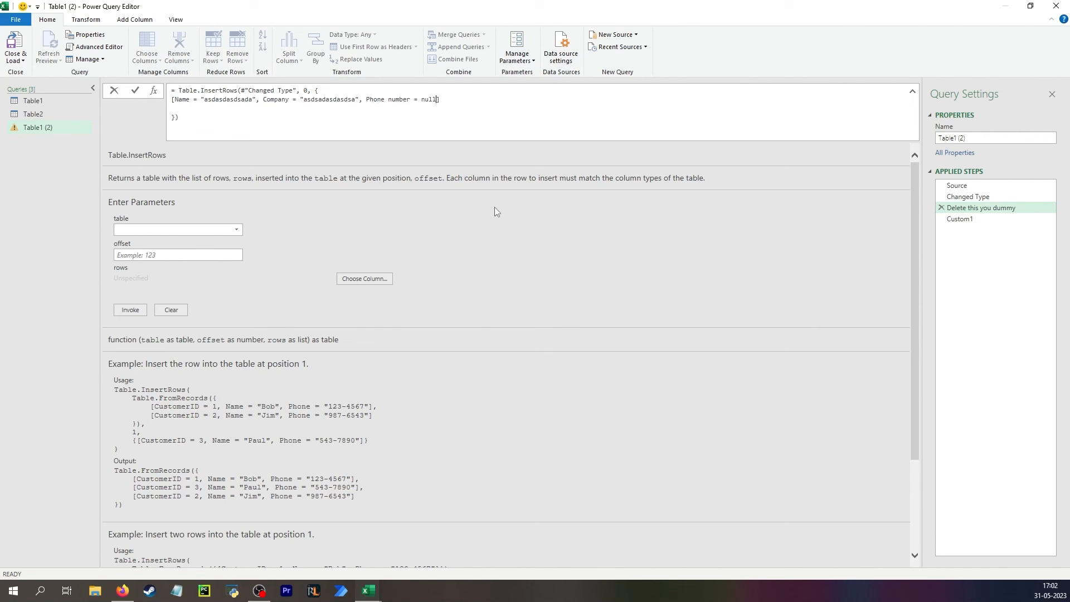
text(Mobile phone = "123-123-123")
key(Return)
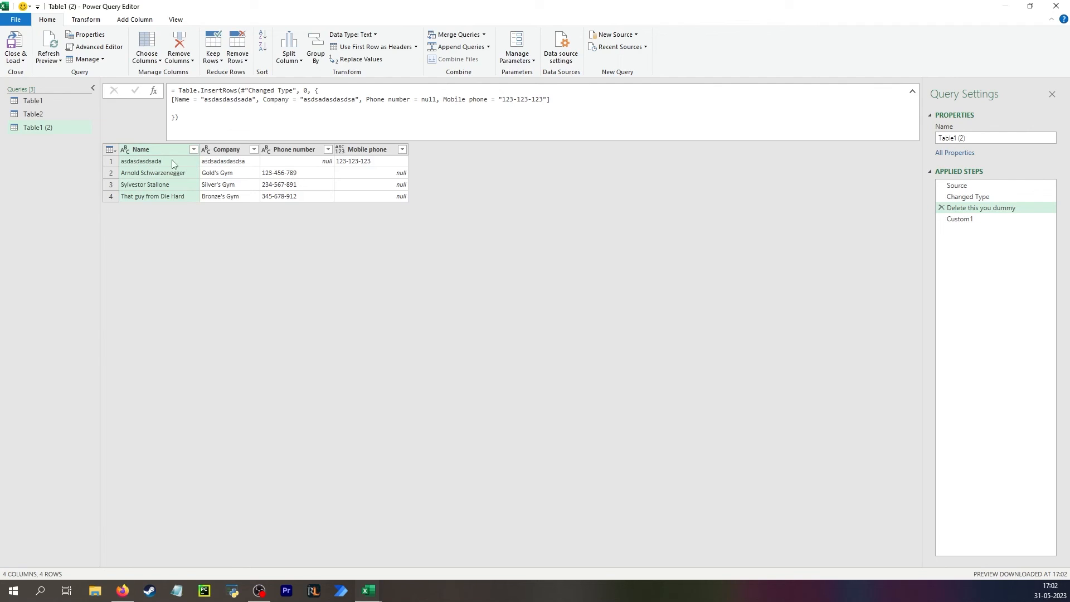
Compare Table2 and Table1 with the duplicated query, and examine the Table.InsertRows formula in its "Delete this you dummy" step.
click(41, 114)
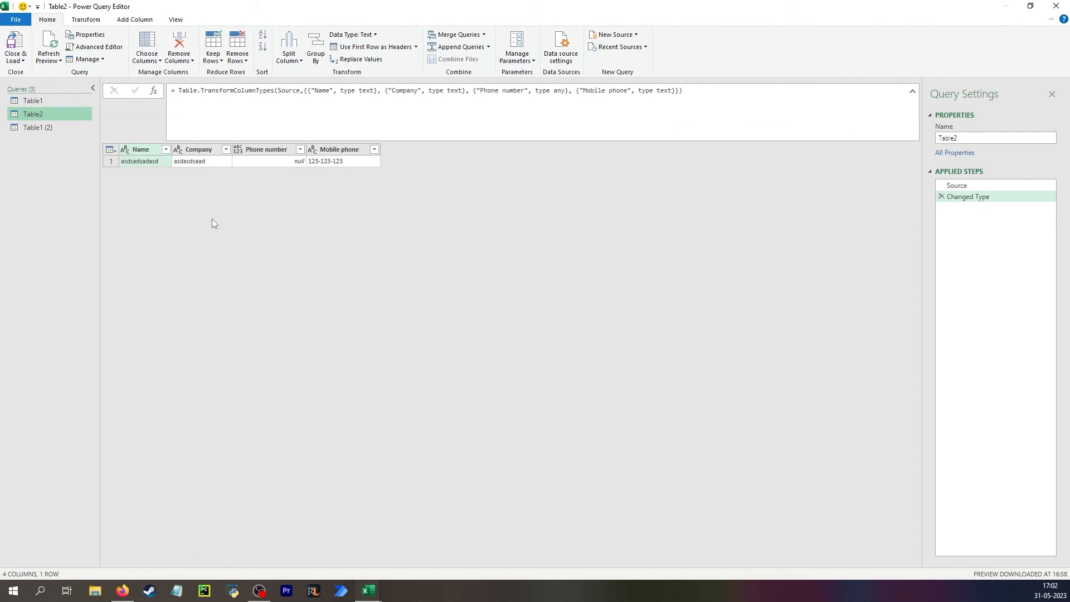
click(44, 101)
click(48, 125)
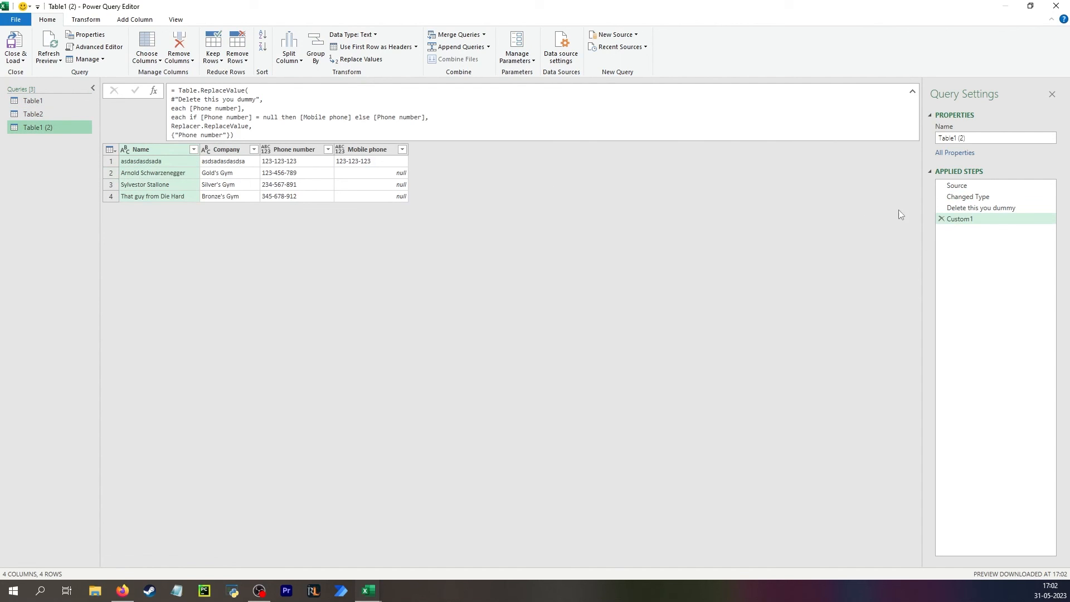
click(985, 210)
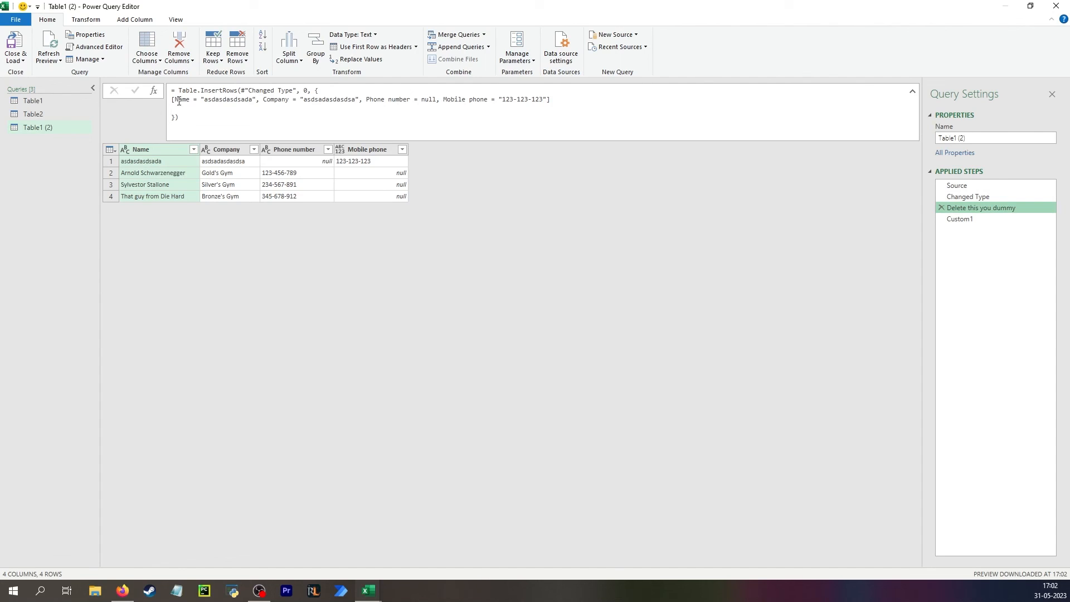
drag(175, 91, 237, 91)
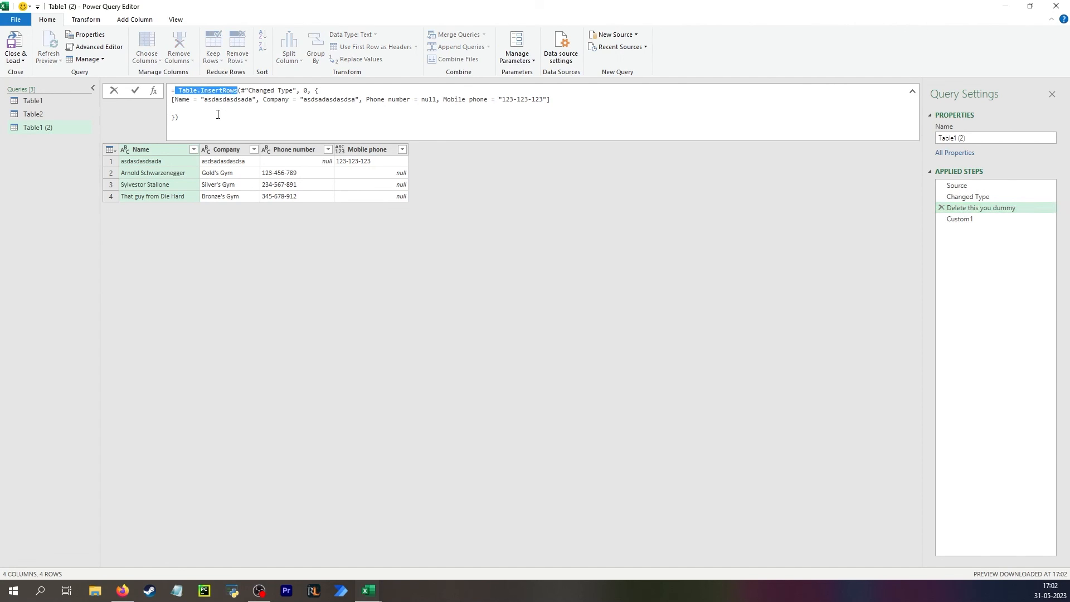
click(218, 115)
Review the Table2 query and its source table on the worksheet, then maximize the query editor again.
click(35, 114)
right_click(43, 116)
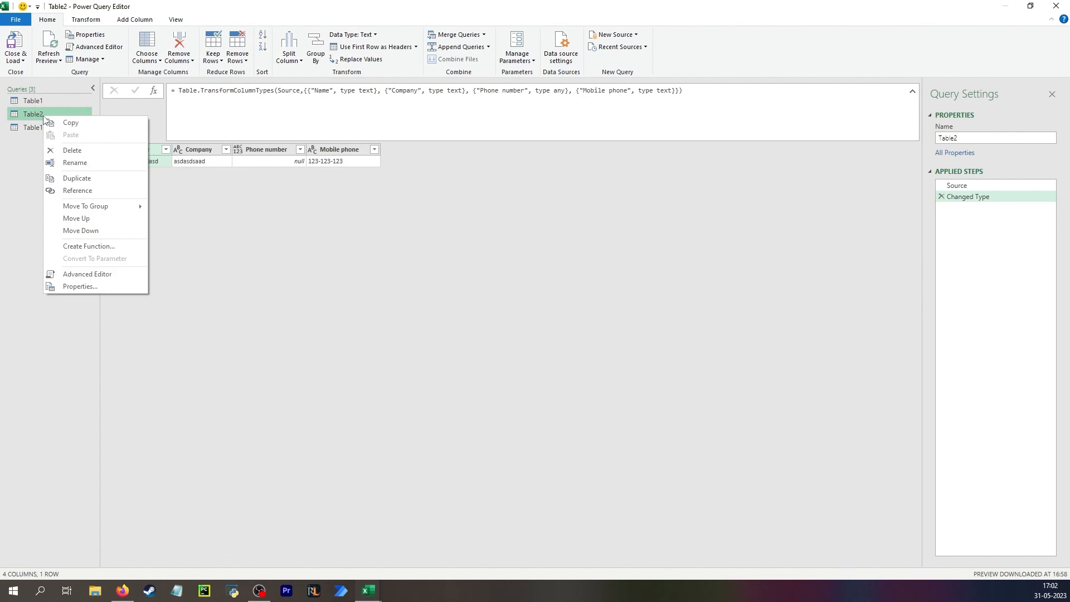
click(221, 18)
double_click(231, 11)
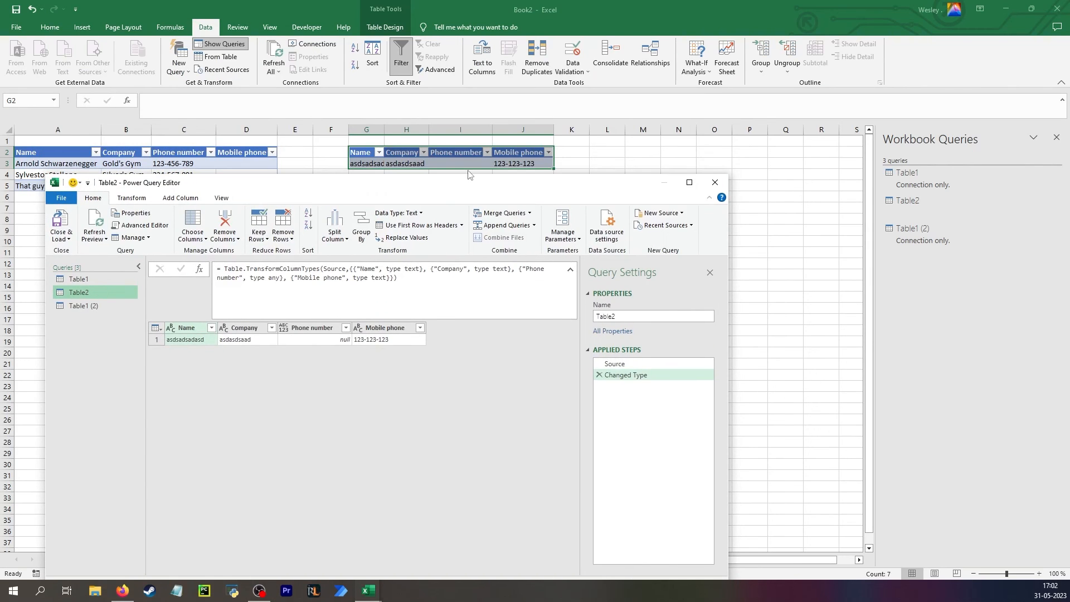
double_click(430, 180)
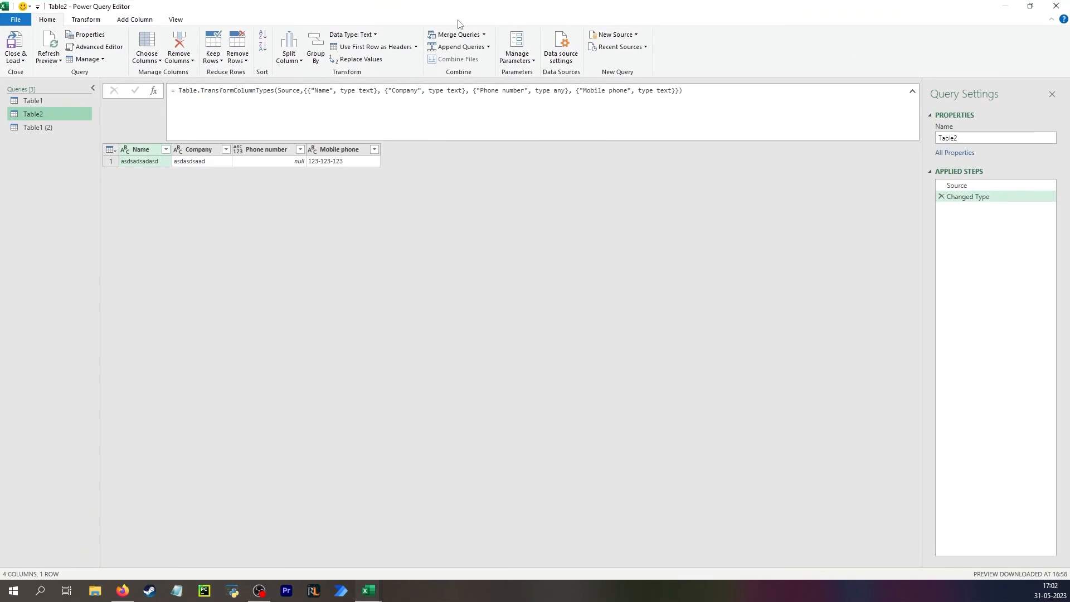
Compare the first row's Phone number in Table1 (2) between the "Delete this you dummy" and Custom1 steps.
click(40, 126)
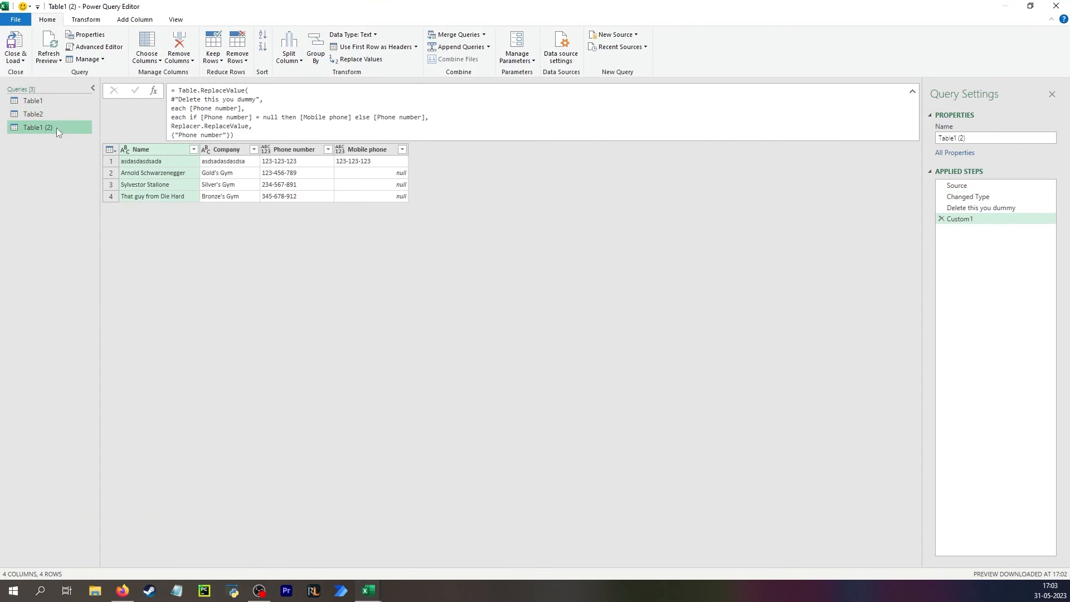
click(975, 208)
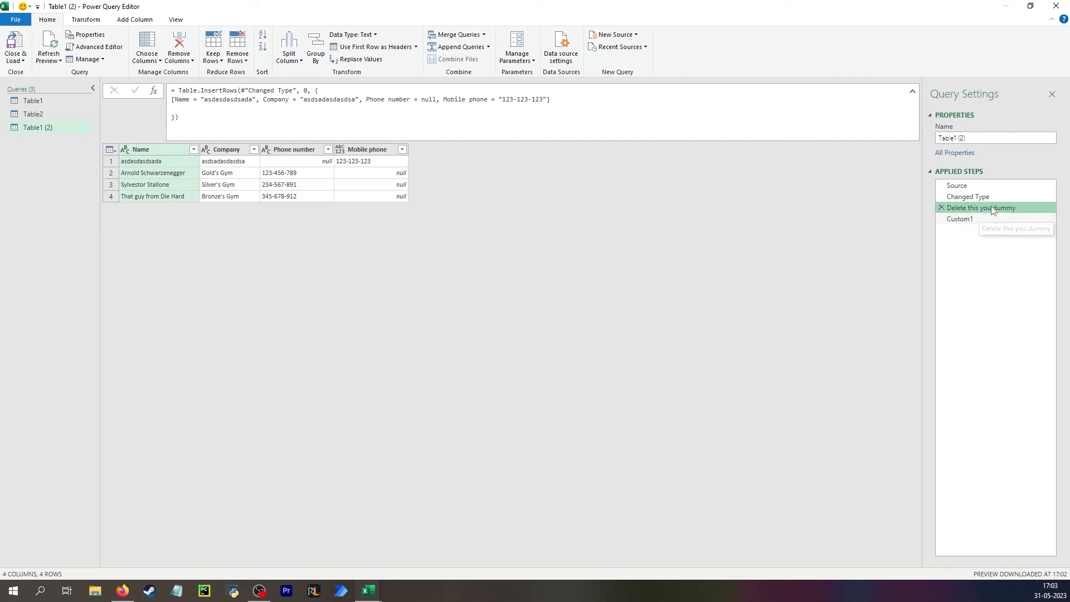
click(285, 162)
click(962, 219)
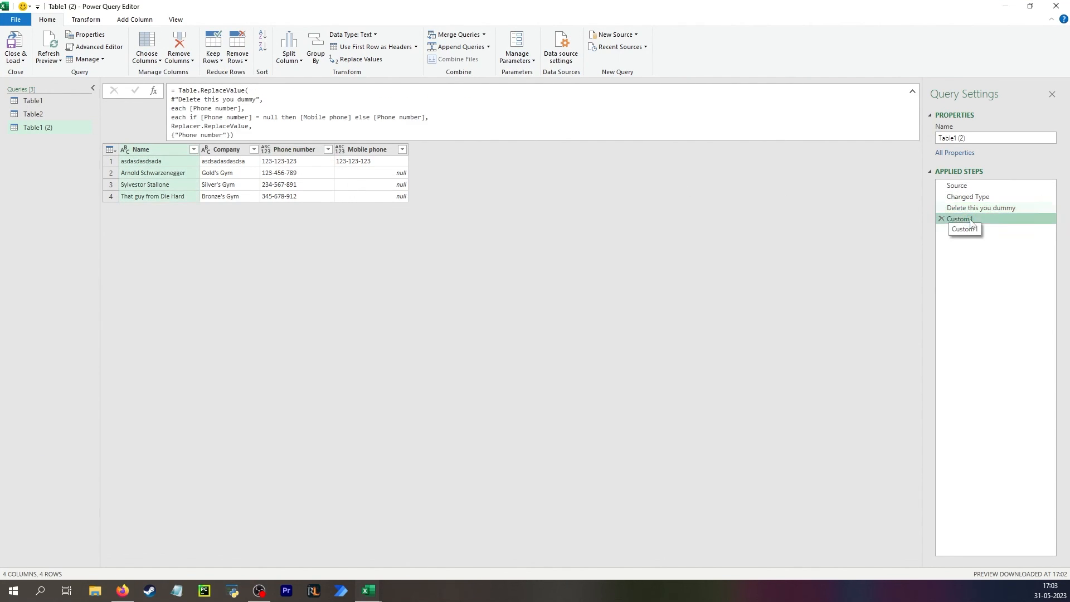